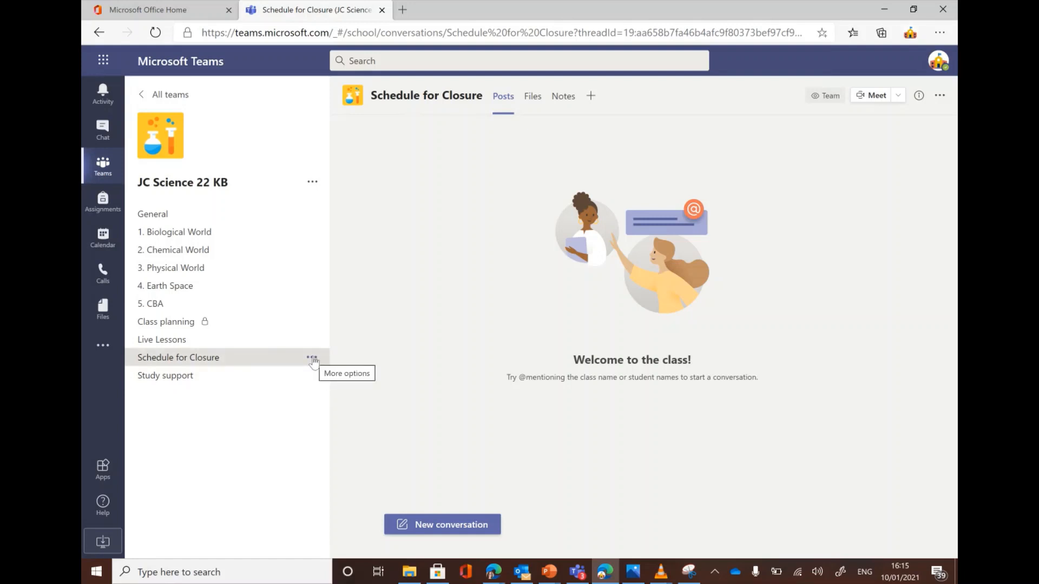
# Step: Add a standard channel named "Closure Live Lessons" to the JC Science 22 KB team
pyautogui.click(317, 183)
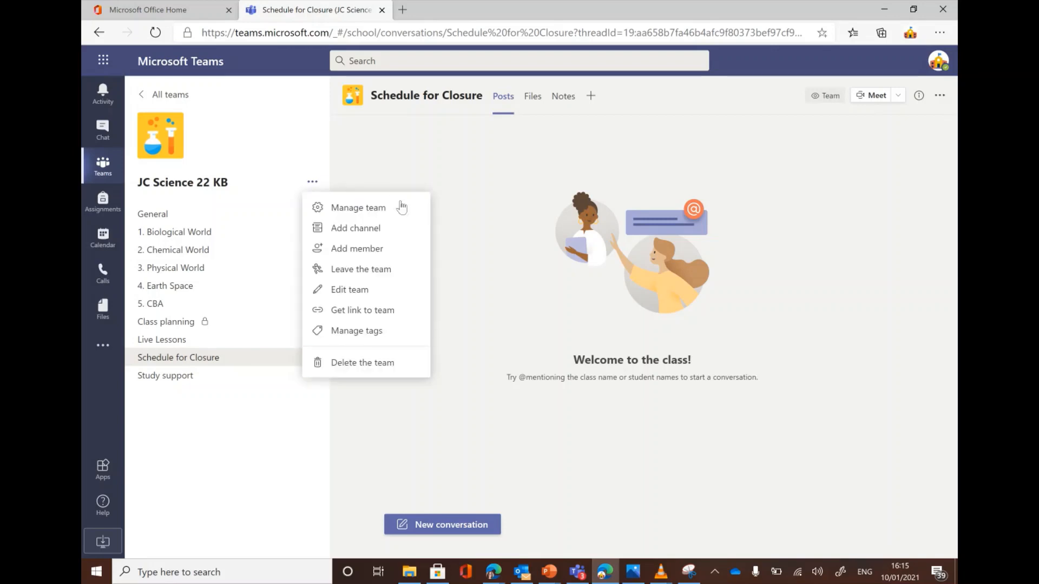
pyautogui.click(392, 230)
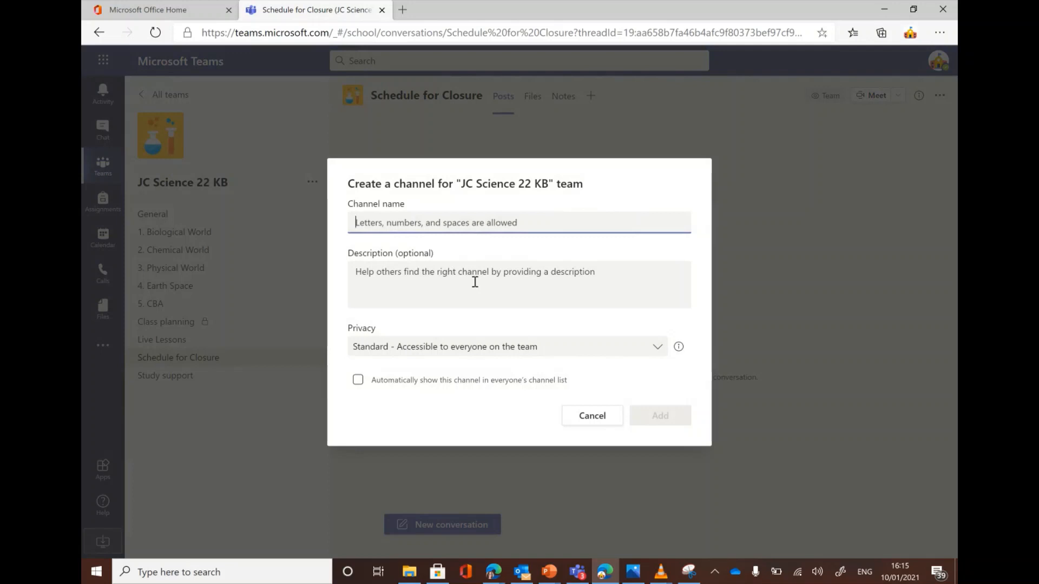
pyautogui.write('Closur')
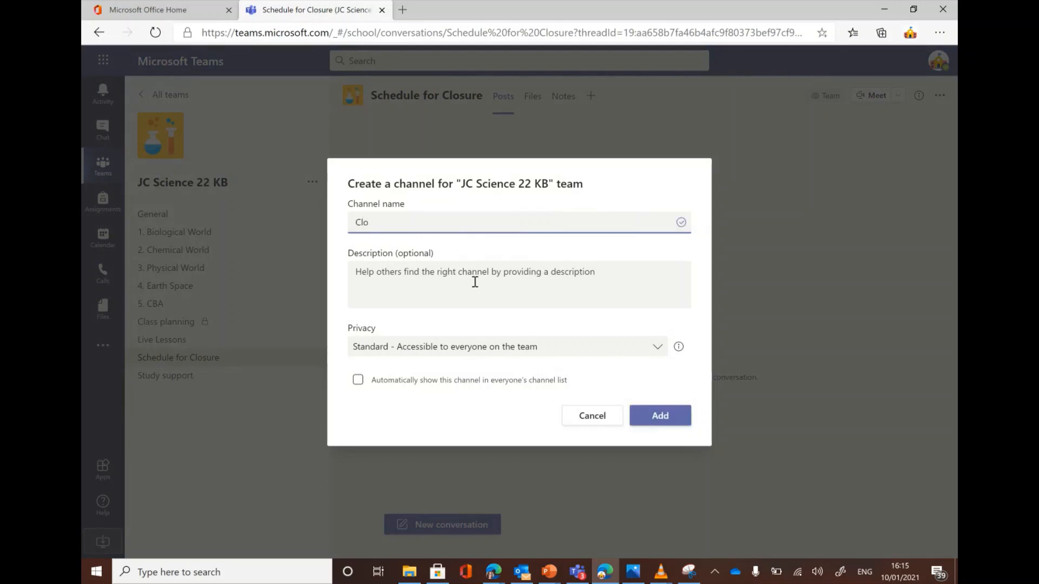
pyautogui.write('e Live Lessons')
pyautogui.click(659, 414)
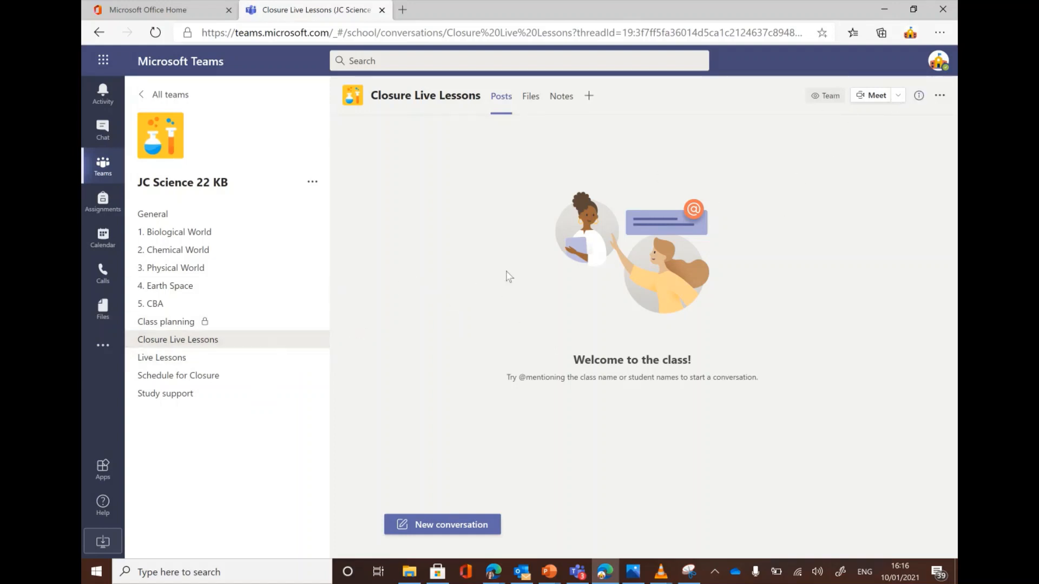
# Step: Start scheduling a meeting in the Closure Live Lessons channel, titled "science class" and dated Jan 11, 2021
pyautogui.click(901, 97)
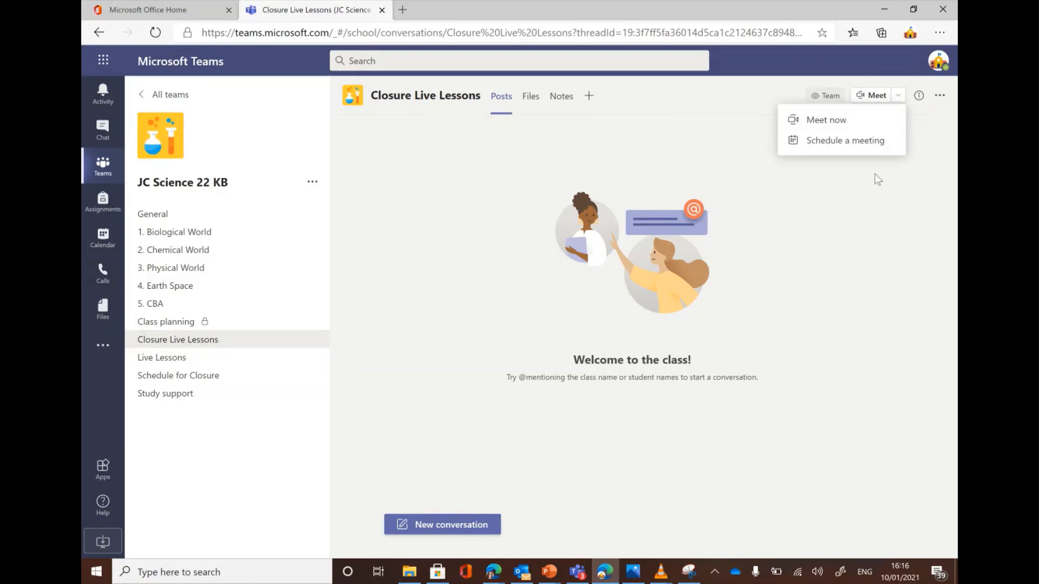
pyautogui.click(861, 149)
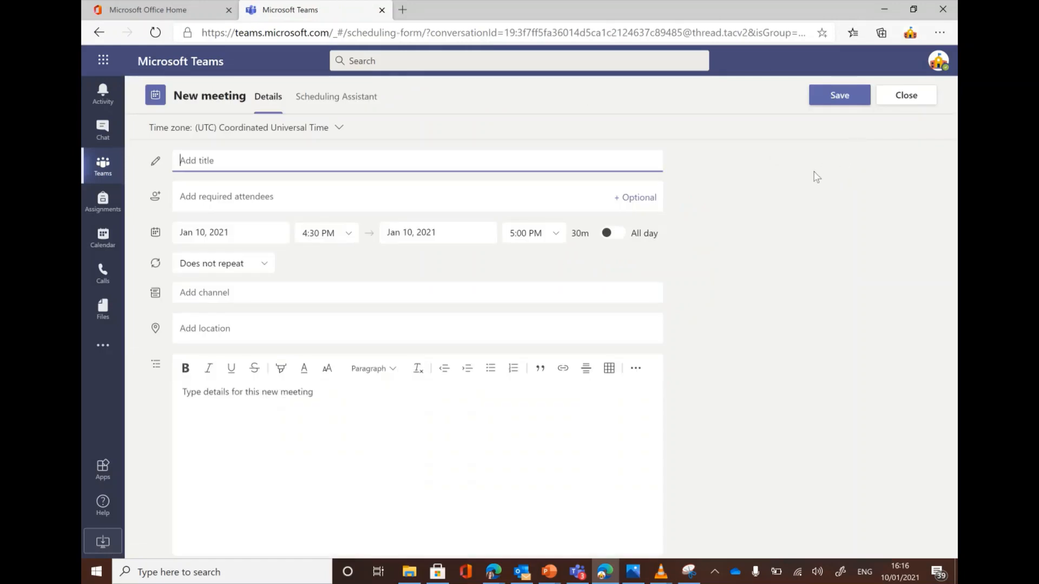
pyautogui.write('s')
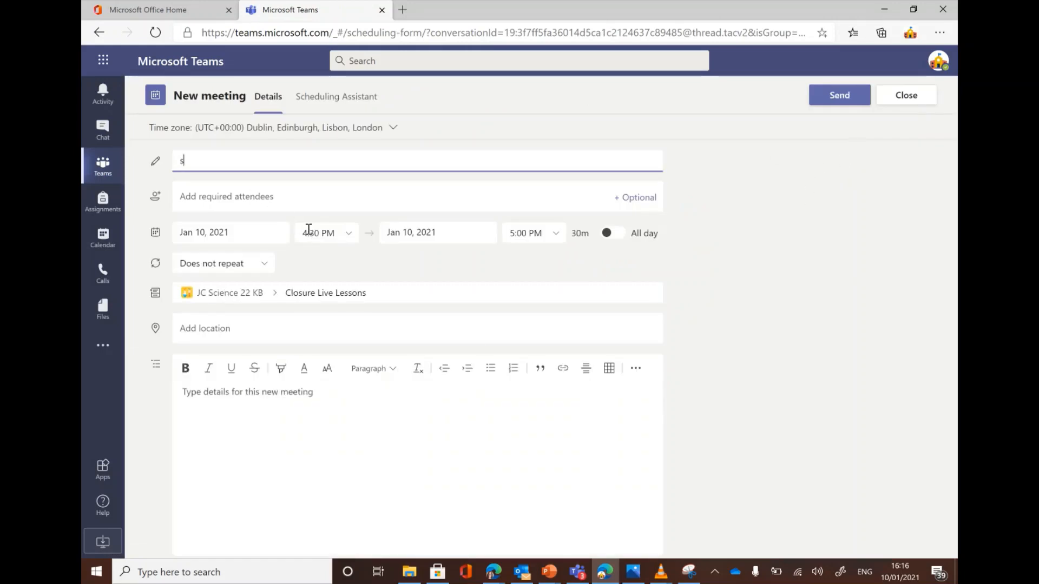
pyautogui.write('cience class')
pyautogui.click(214, 226)
pyautogui.click(208, 349)
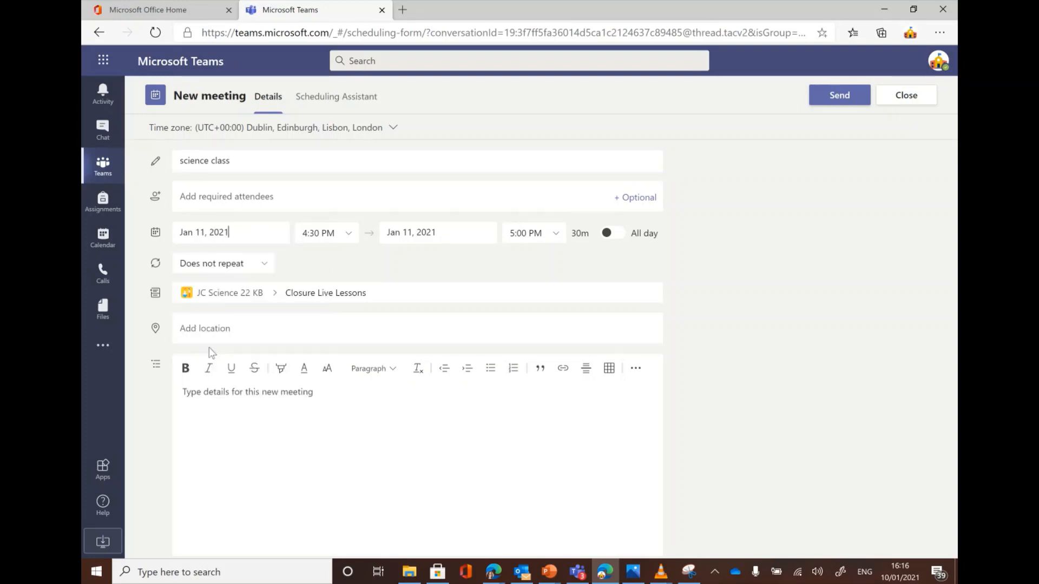
# Step: Set the science class meeting's start time to 2:00 PM
pyautogui.click(312, 234)
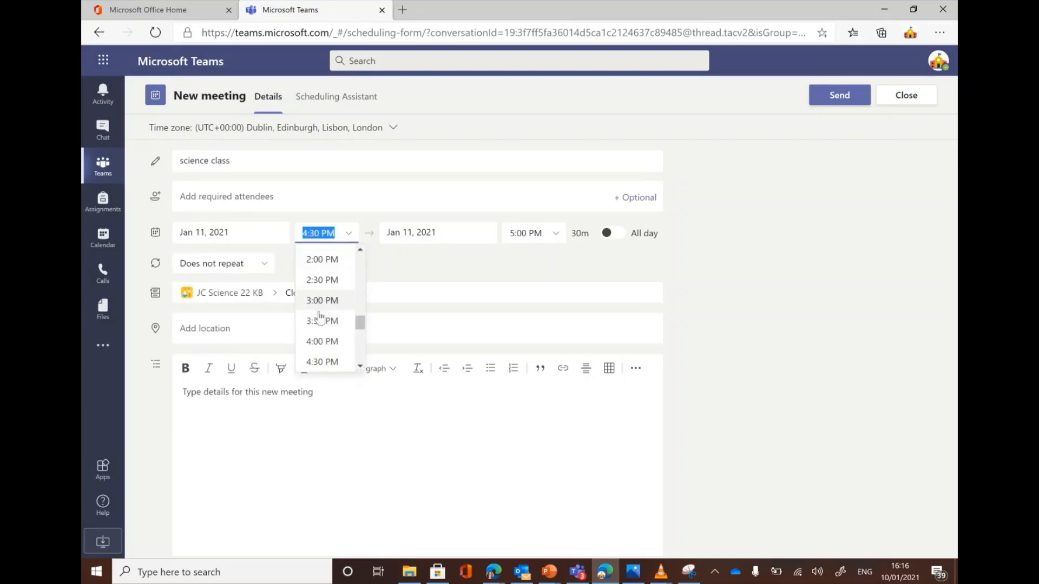
pyautogui.scroll(2, 319, 319)
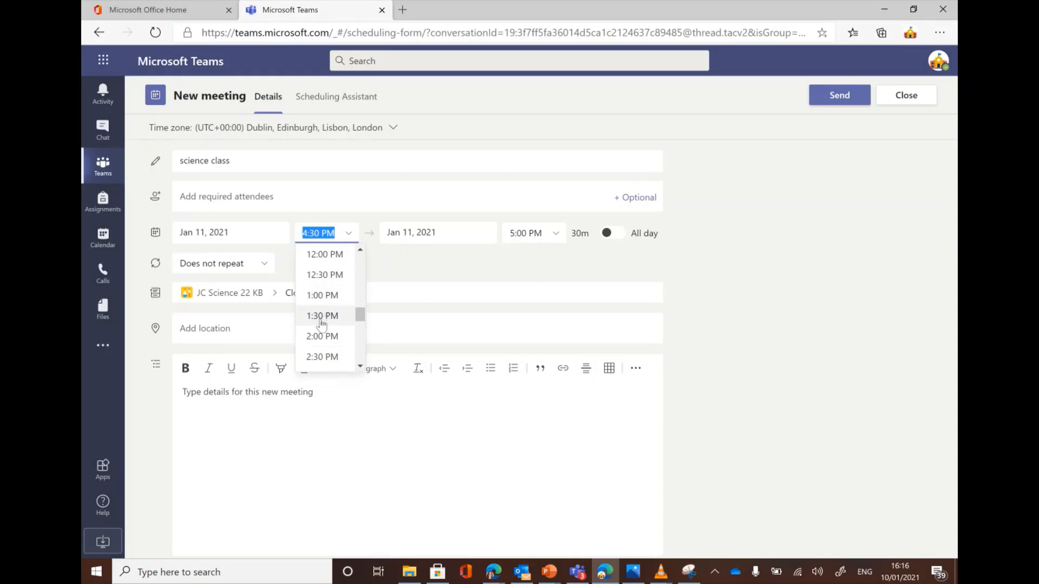
pyautogui.click(322, 336)
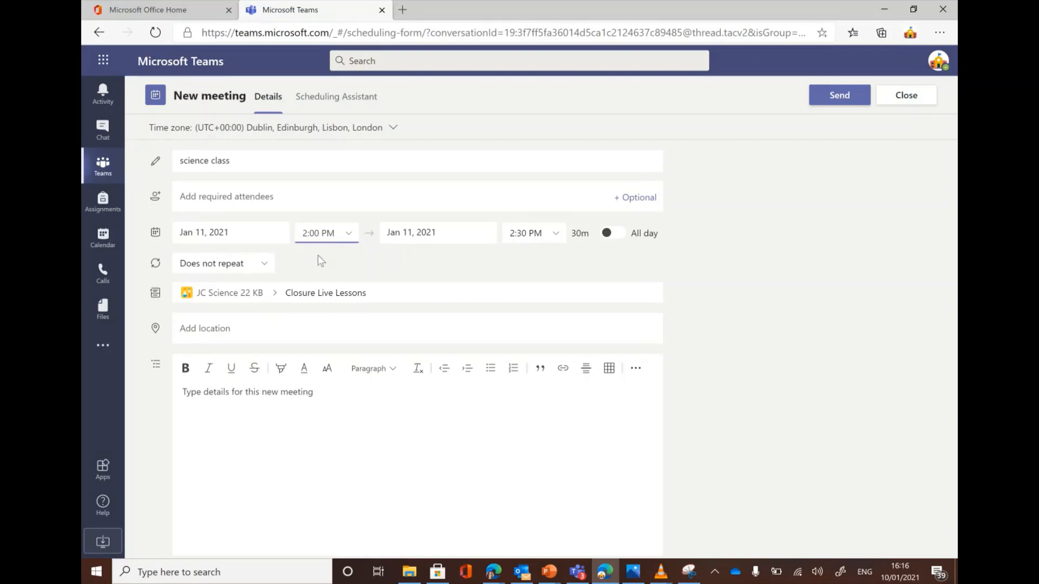
# Step: Make the science class meeting repeat weekly and send the invitation
pyautogui.click(267, 265)
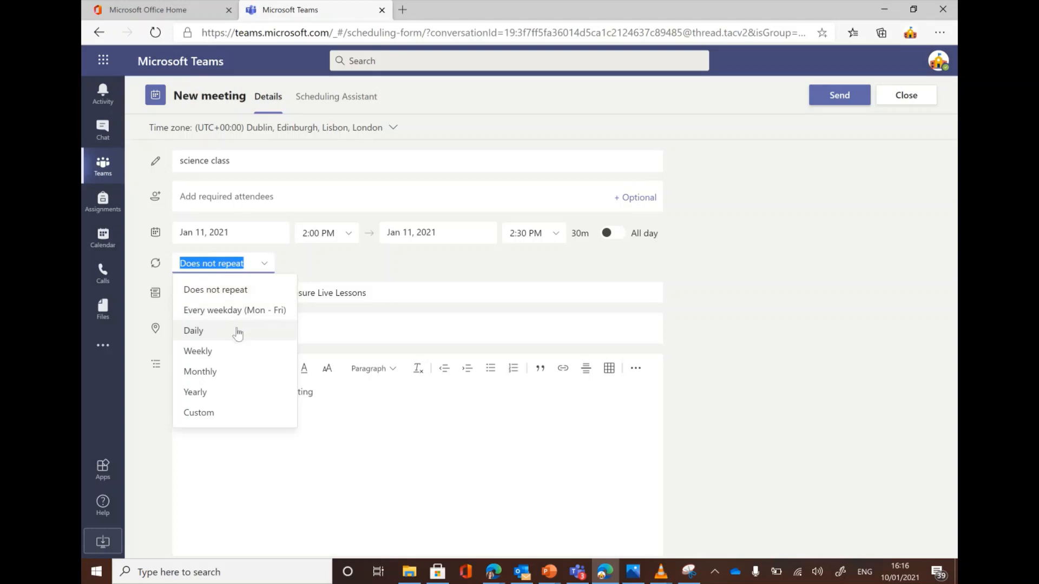
pyautogui.click(237, 349)
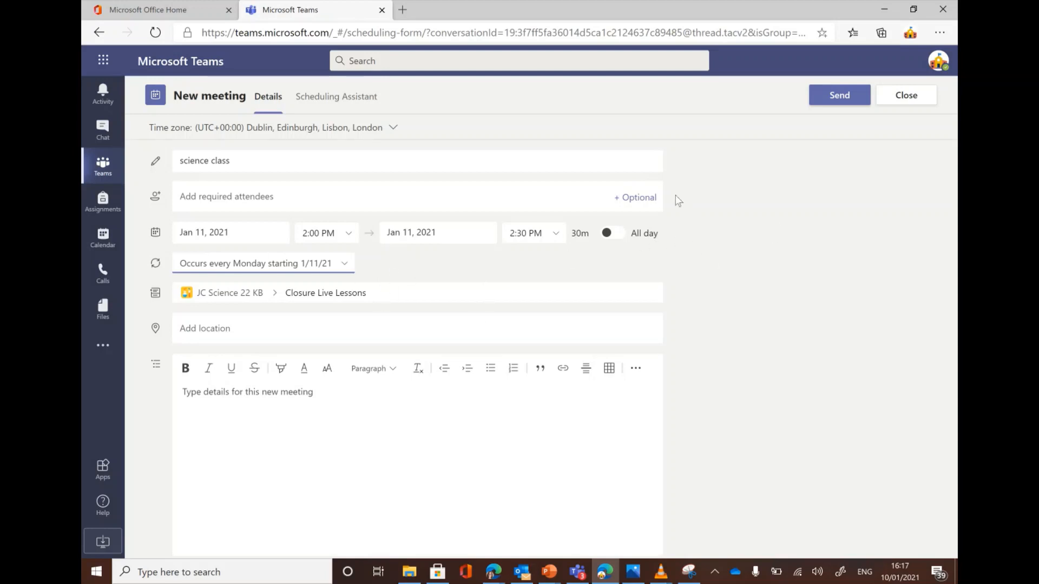
pyautogui.click(829, 98)
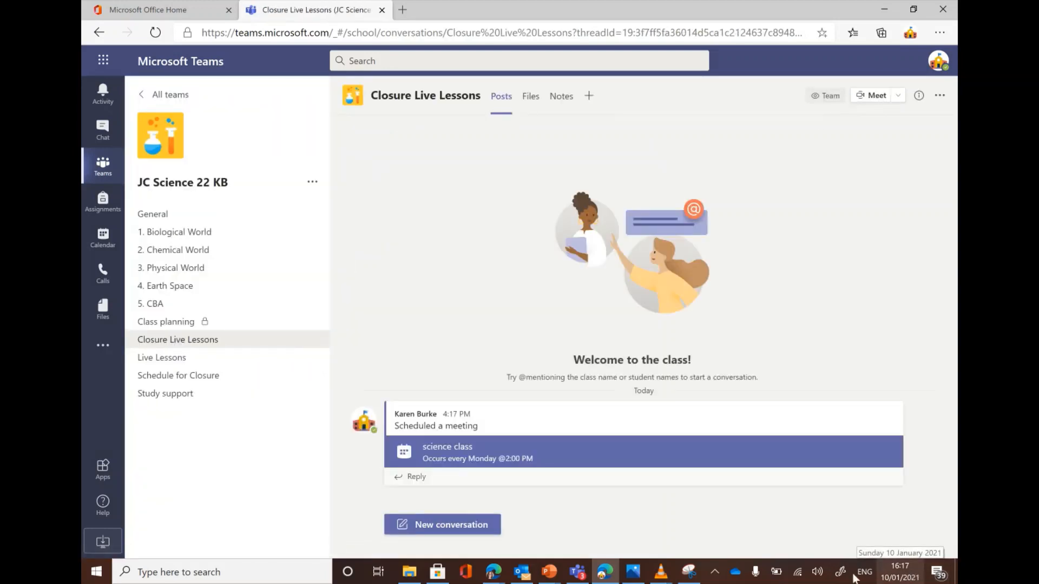
# Step: Open the meeting options of the posted science class meeting and allow Only me to bypass the lobby
pyautogui.moveTo(792, 426)
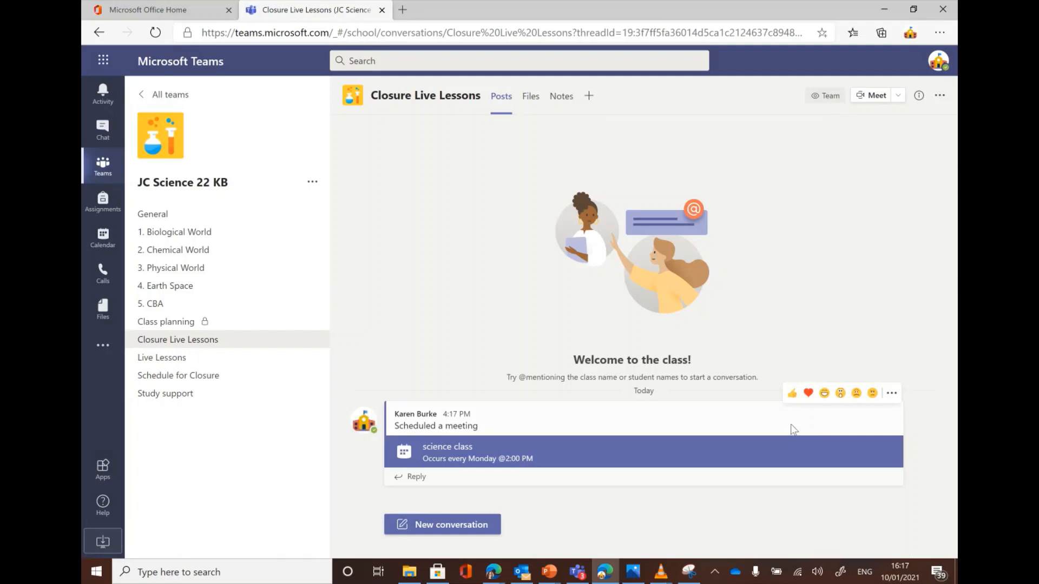
pyautogui.tripleClick(651, 427)
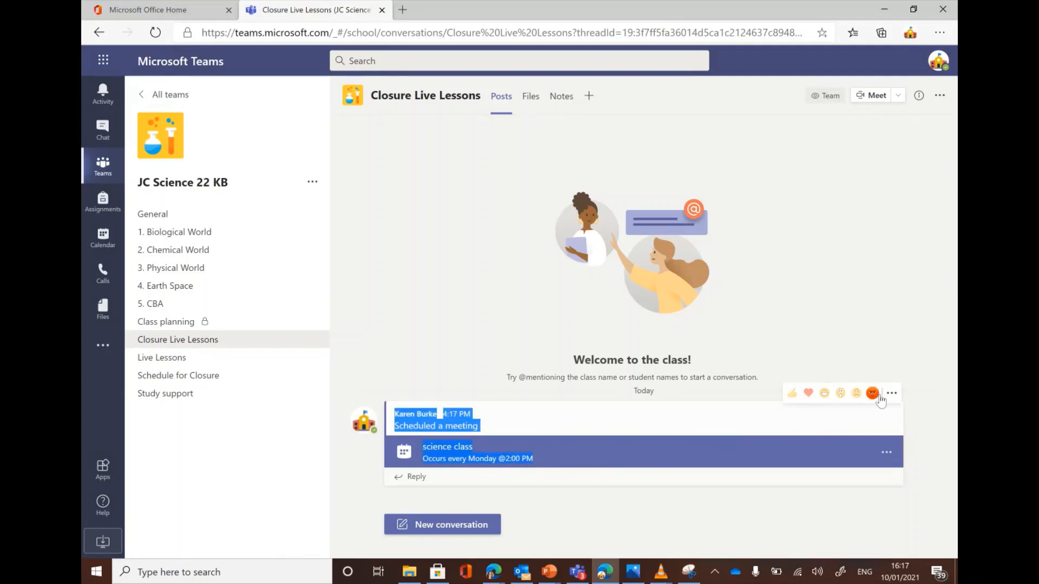
pyautogui.click(887, 453)
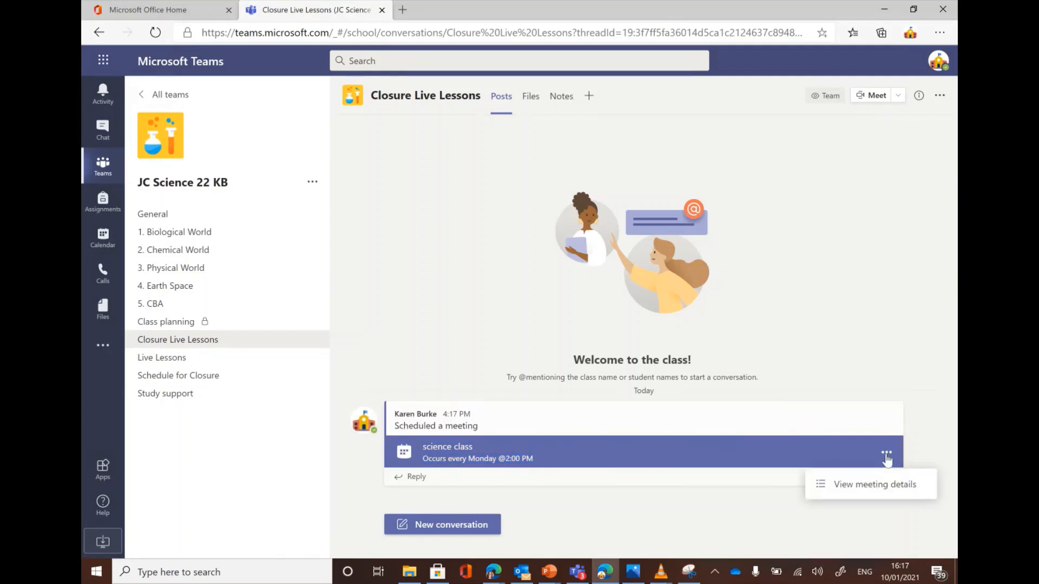
pyautogui.click(879, 489)
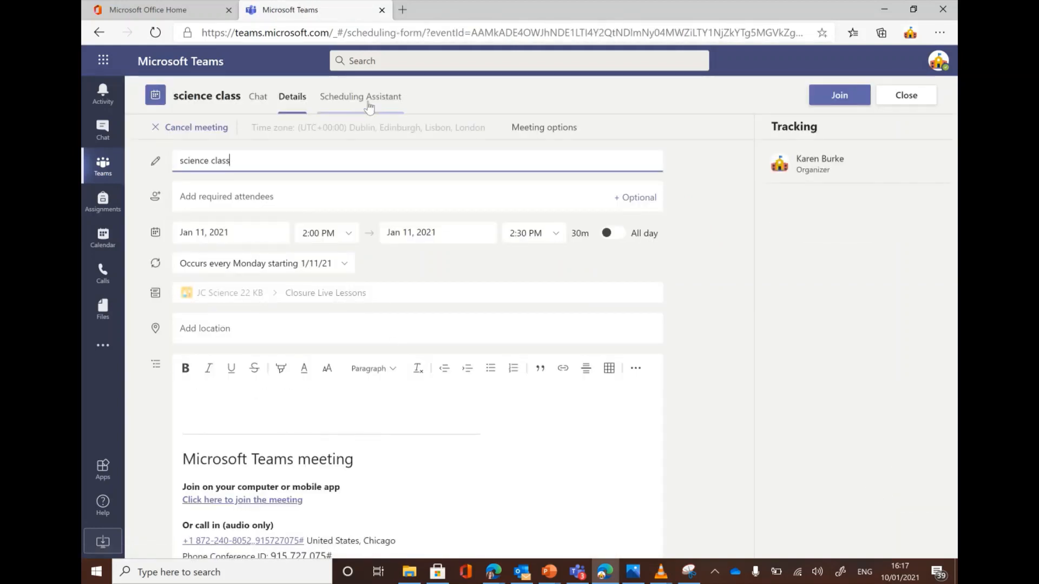
pyautogui.click(530, 128)
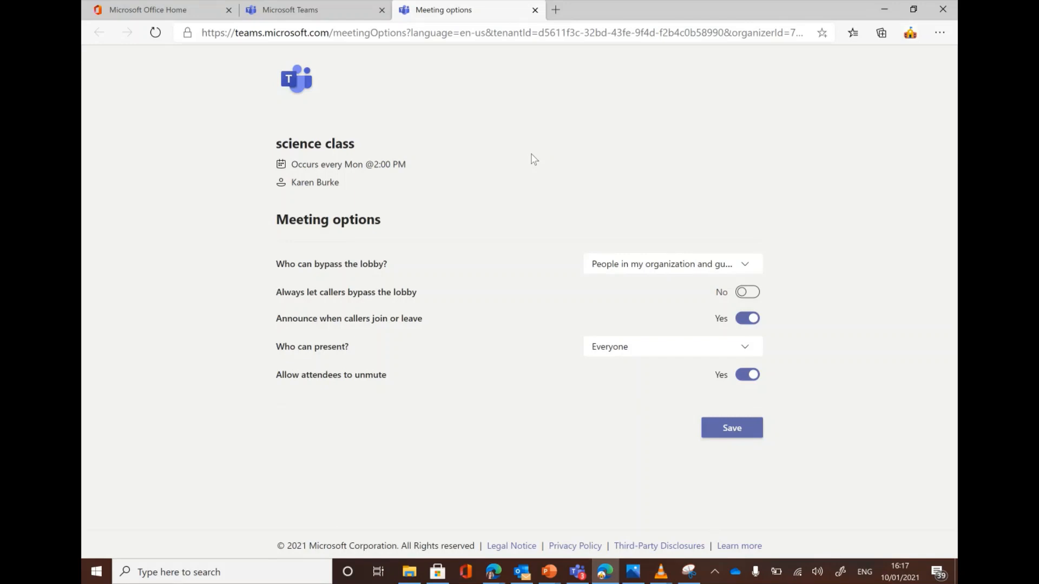
pyautogui.click(642, 268)
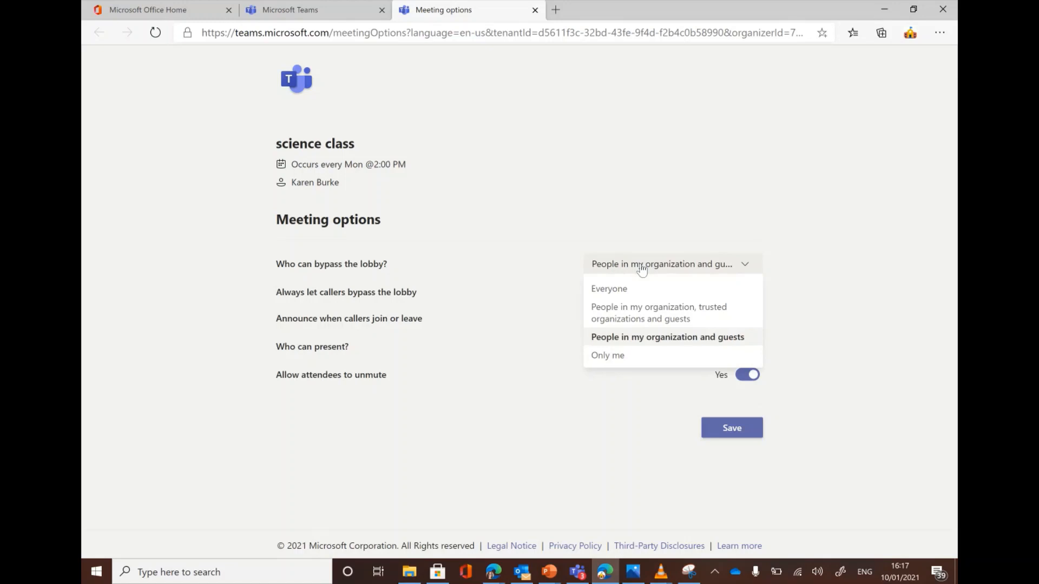
pyautogui.click(618, 359)
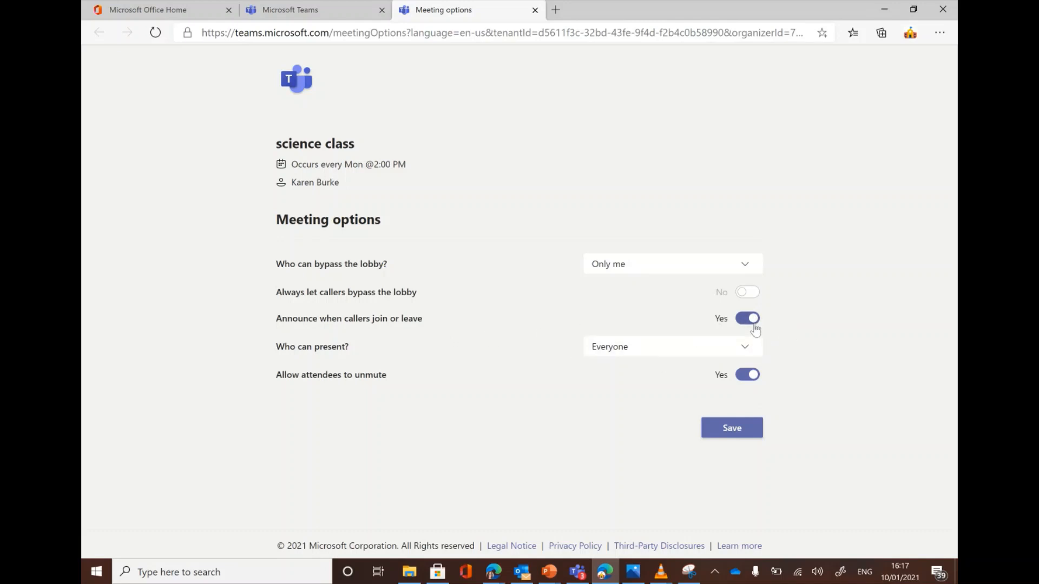
# Step: Try restricting who can present to Only me, and set it back to Everyone
pyautogui.click(684, 357)
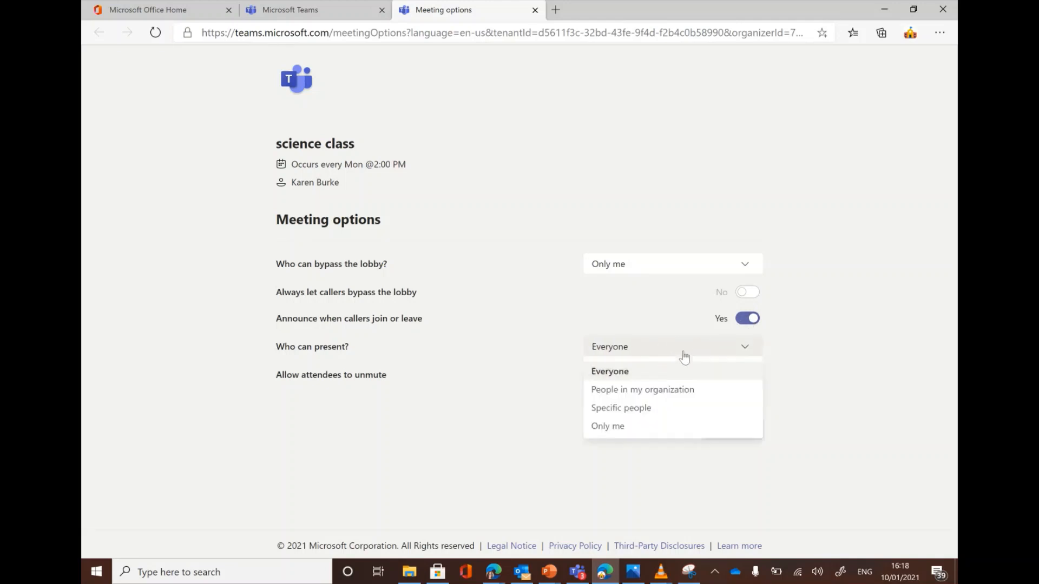
pyautogui.click(647, 428)
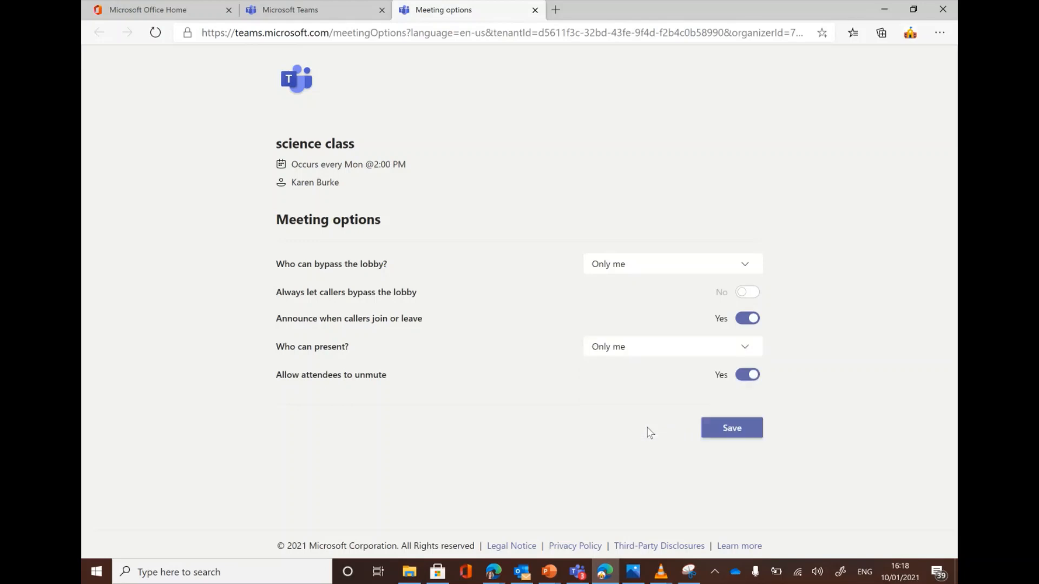
pyautogui.click(660, 358)
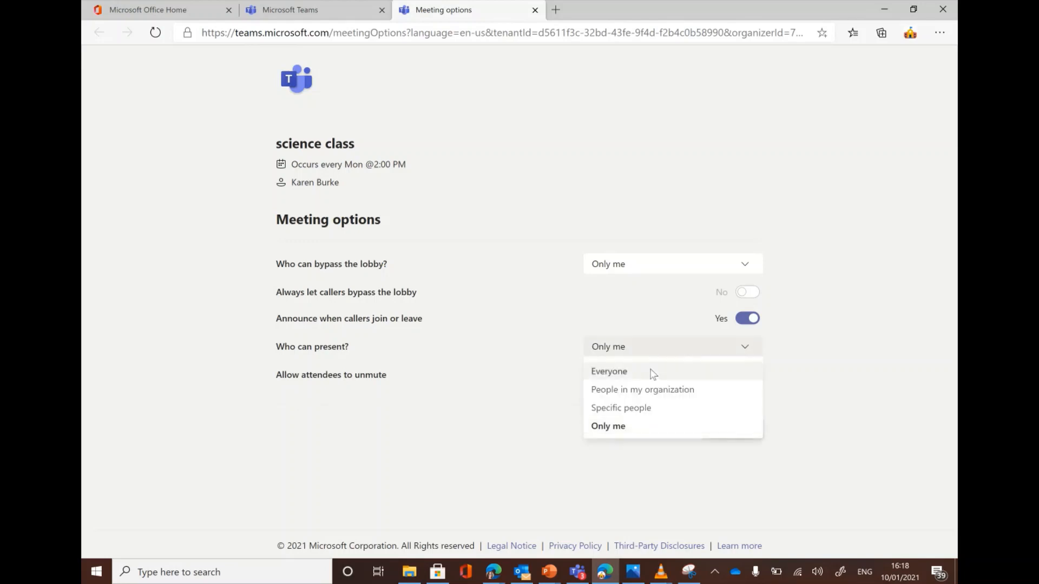
pyautogui.click(651, 372)
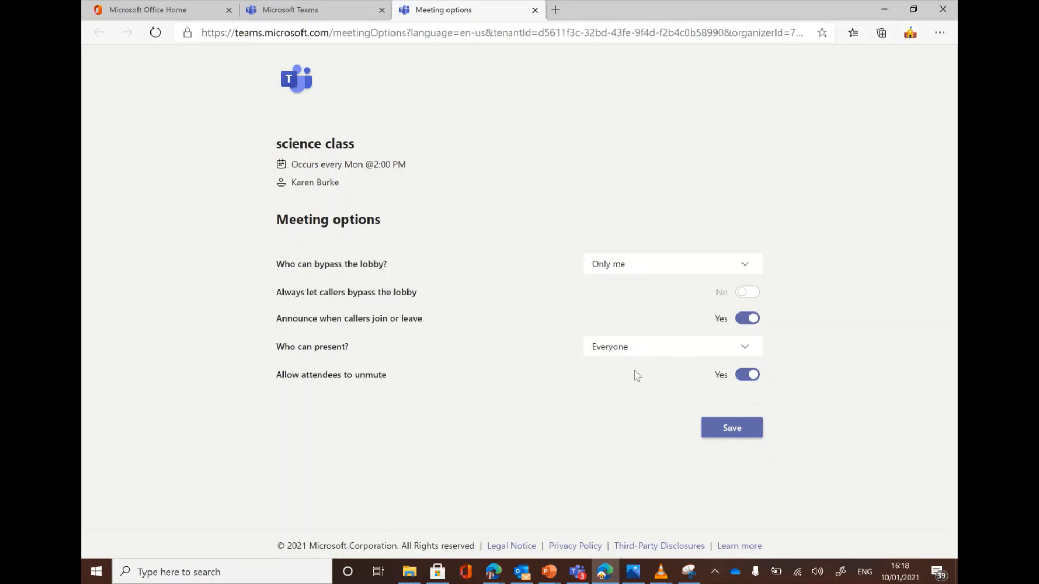
# Step: Save the meeting options and close the science class meeting's details
pyautogui.click(738, 434)
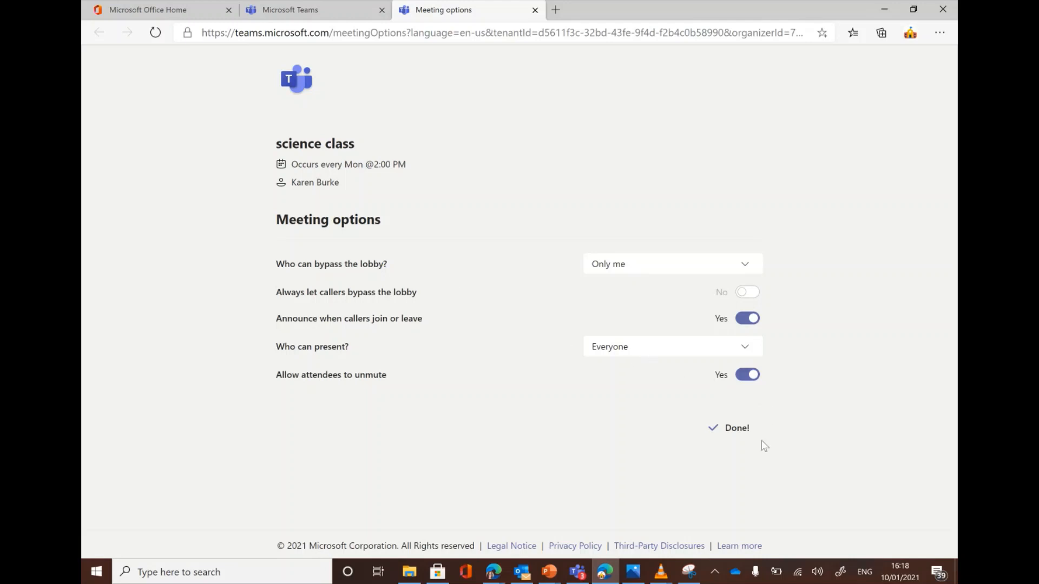
pyautogui.hotkey('ctrl', 'shift', 'Tab')
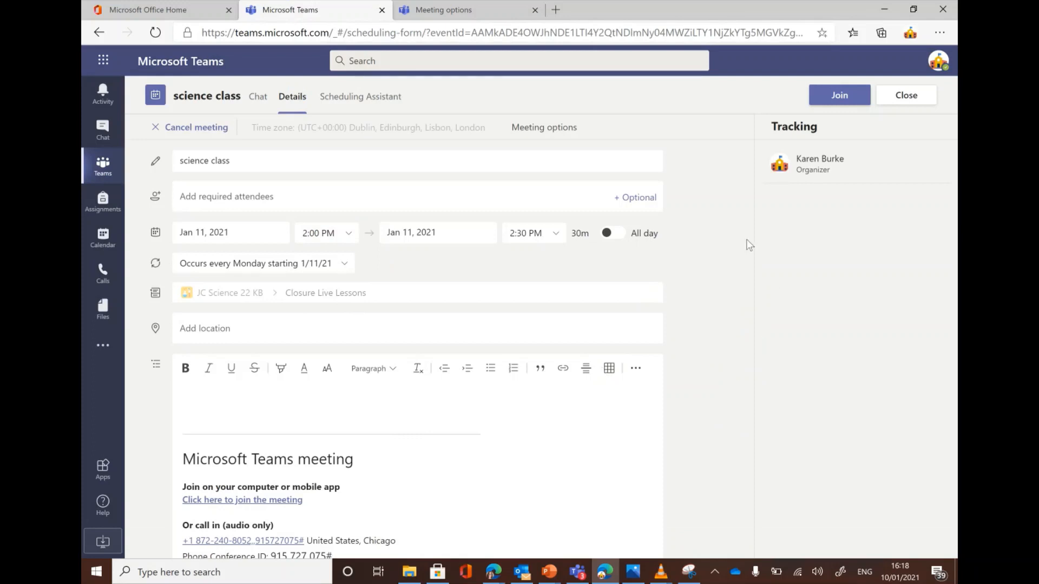
pyautogui.scroll(-1, 713, 362)
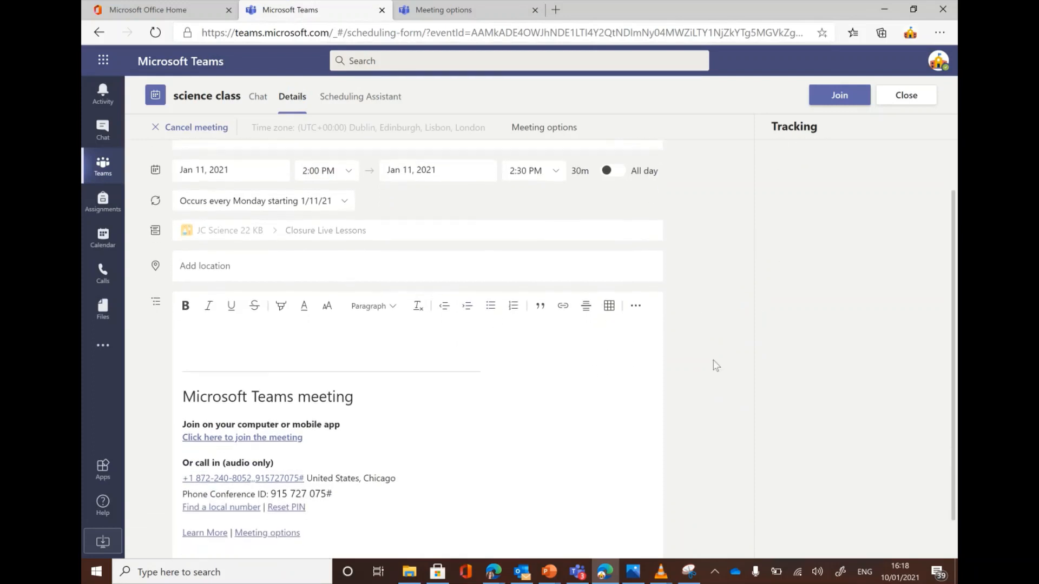
pyautogui.click(927, 103)
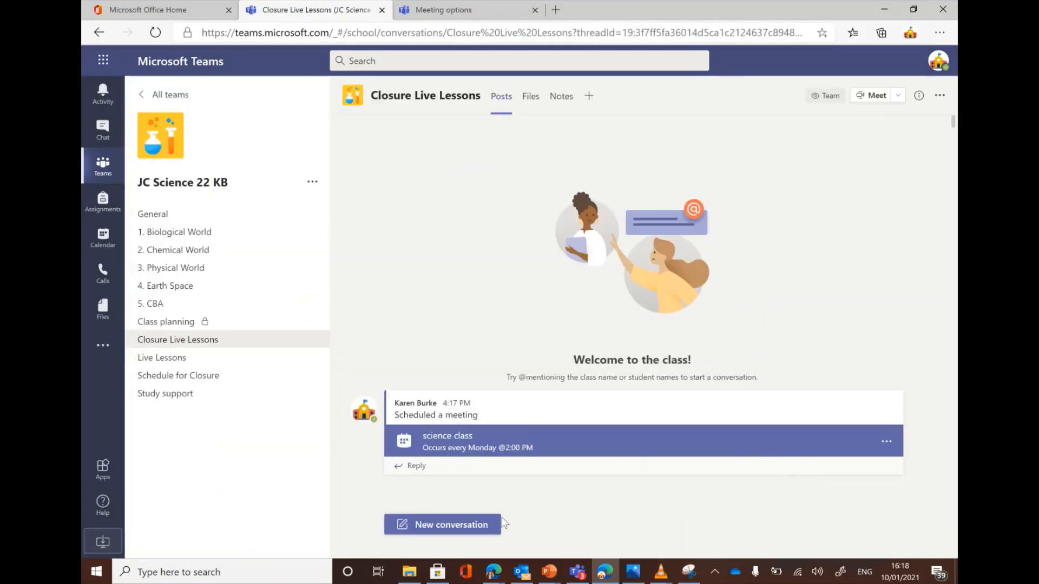
# Step: Start scheduling another meeting in the Closure Live Lessons channel, titled "tues science lesson" and dated Jan 12, 2021
pyautogui.click(897, 95)
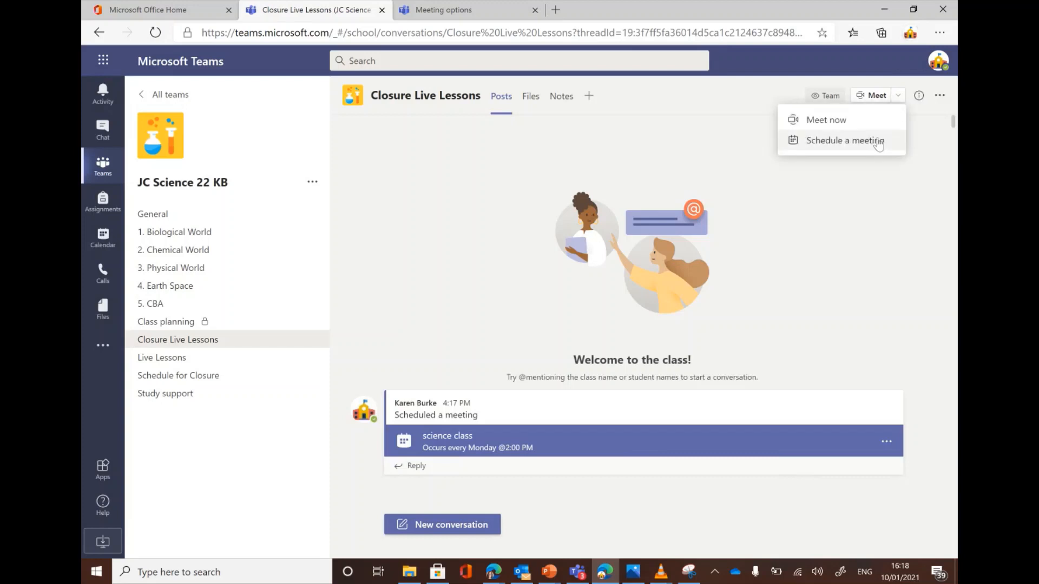
pyautogui.click(862, 140)
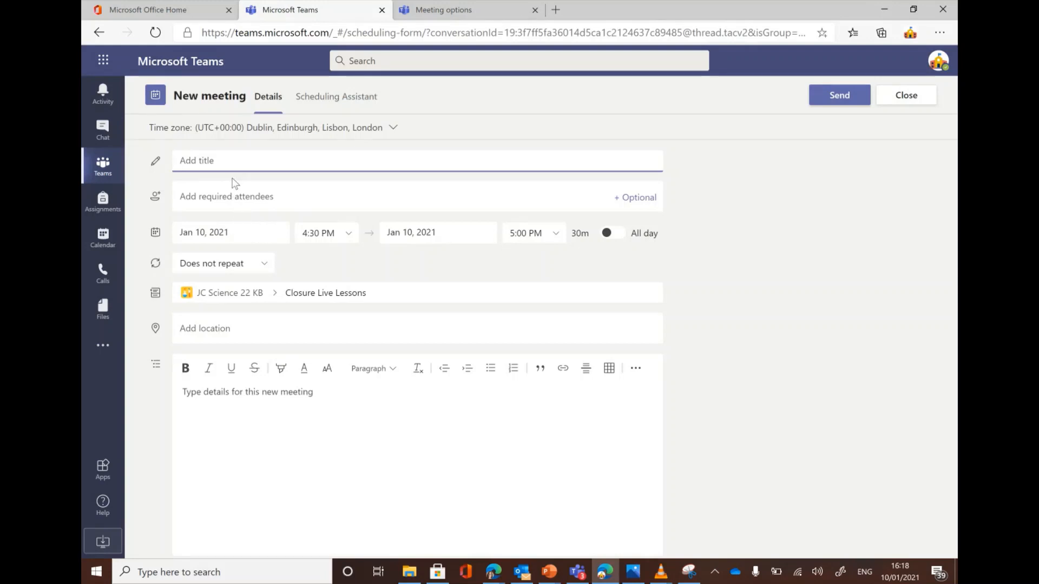
pyautogui.write('tues')
pyautogui.click(232, 178)
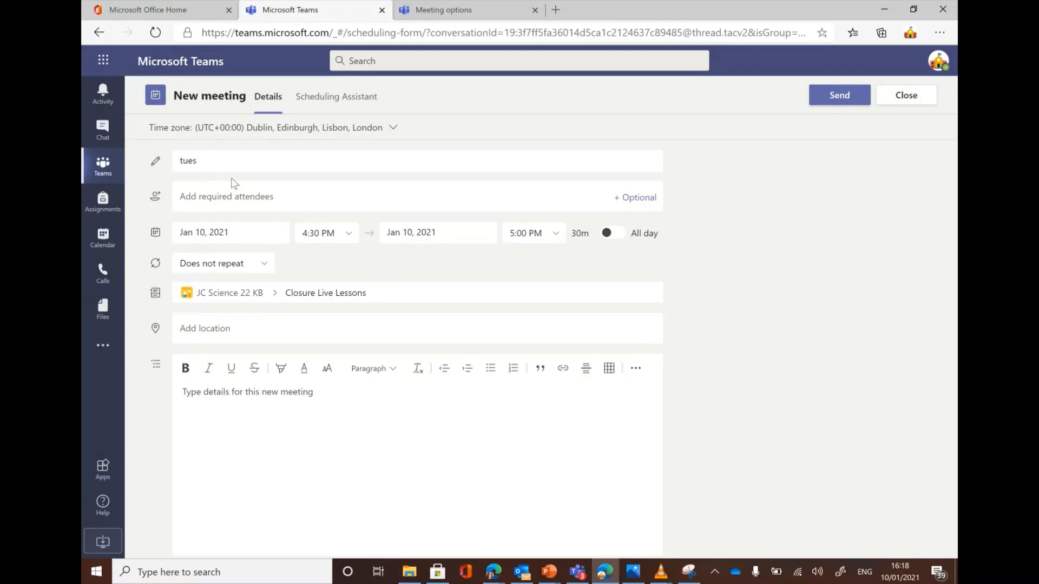
pyautogui.click(250, 156)
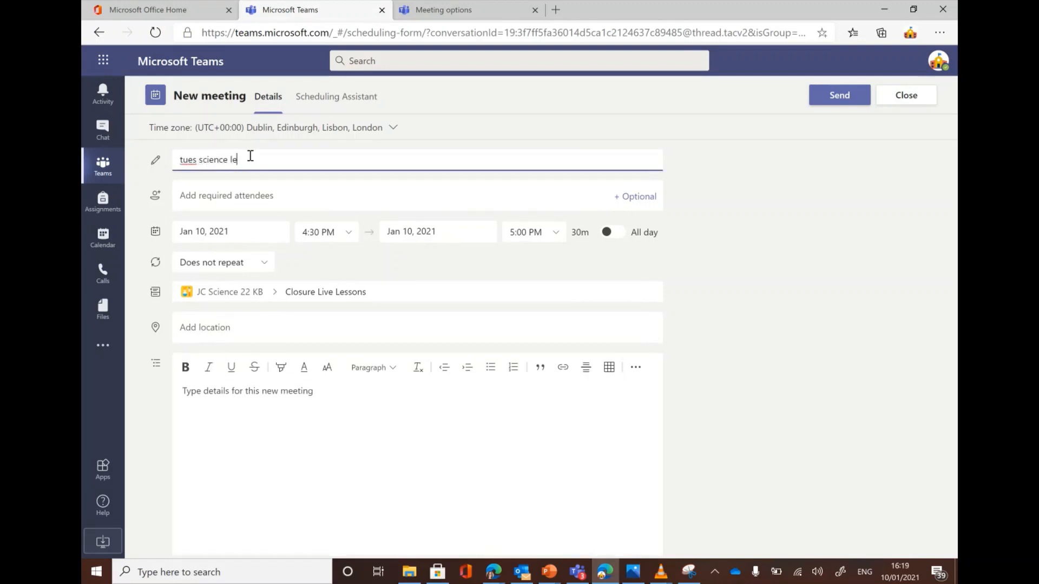
pyautogui.write('science lesson')
pyautogui.click(185, 234)
pyautogui.click(228, 348)
# Step: Set the start time of the tues science lesson meeting to 10:10 AM
pyautogui.click(319, 232)
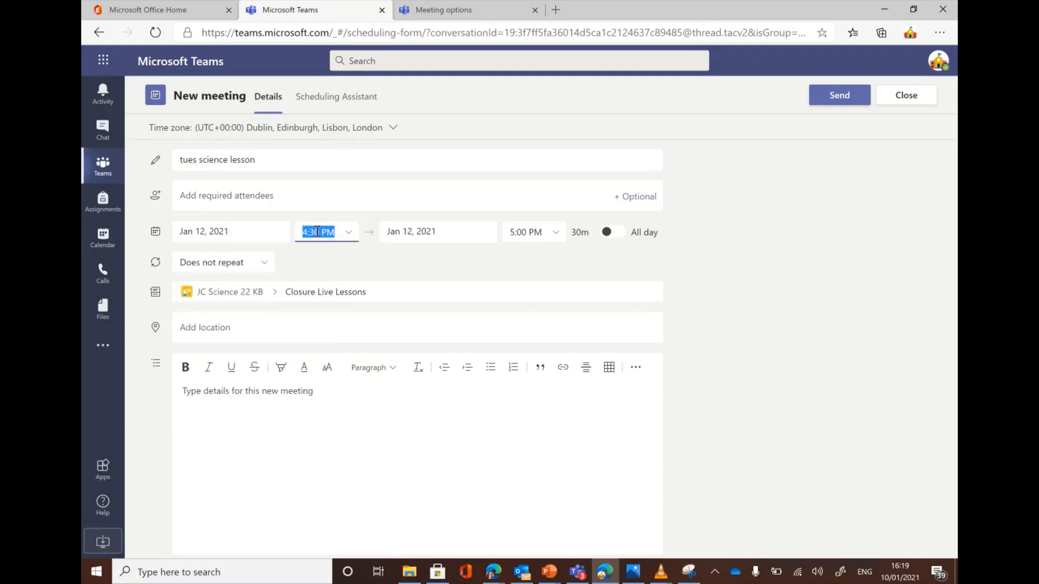
pyautogui.scroll(2, 330, 282)
pyautogui.scroll(2, 331, 268)
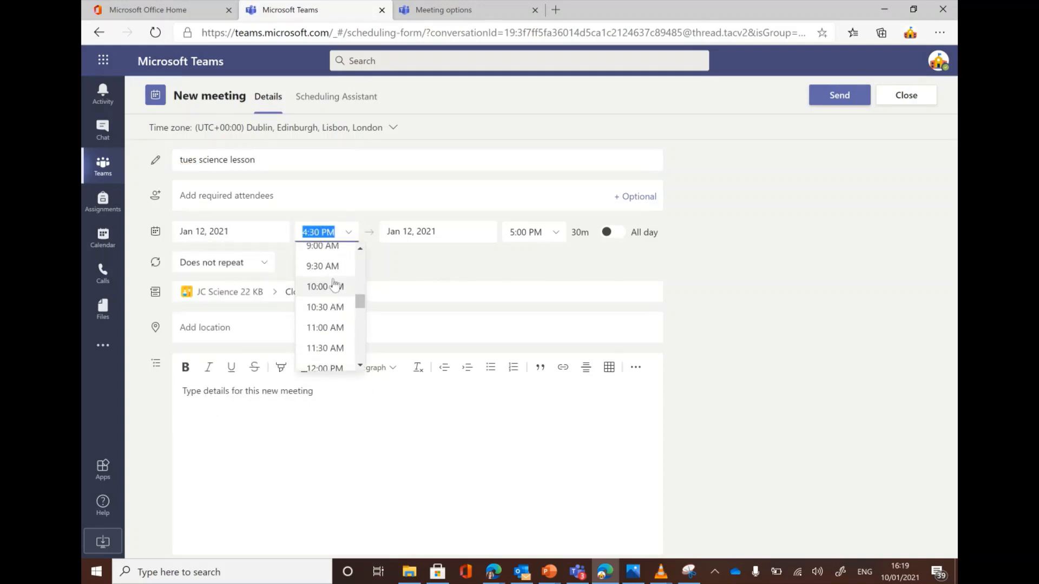
pyautogui.click(336, 284)
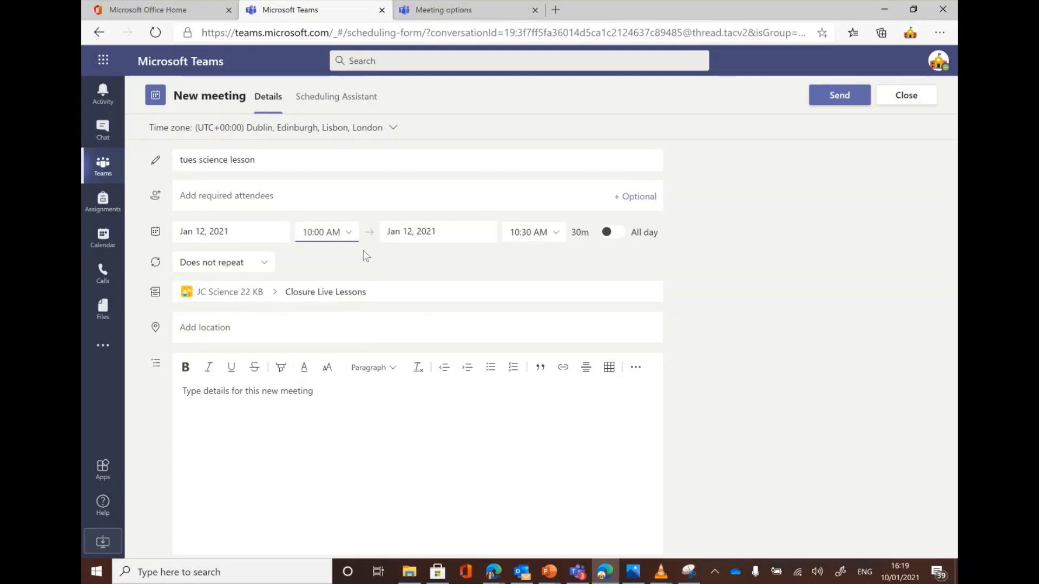
pyautogui.press('BackSpace')
pyautogui.write('10')
pyautogui.click(349, 275)
# Step: Set the meeting's end time to 10:30 AM
pyautogui.click(526, 233)
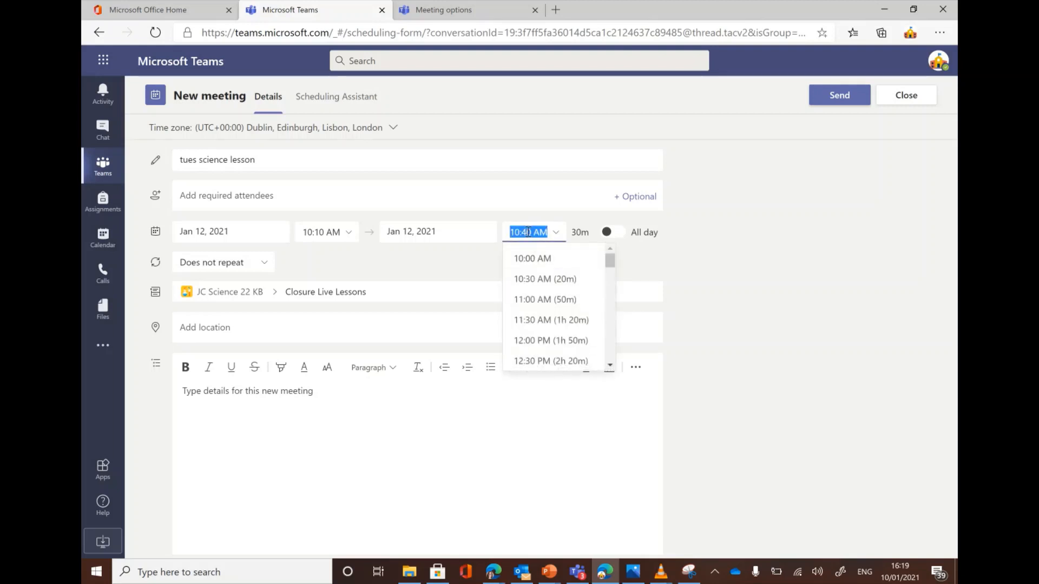
pyautogui.click(530, 233)
pyautogui.press('BackSpace')
pyautogui.write('2')
pyautogui.press('BackSpace')
pyautogui.write('3')
pyautogui.click(534, 279)
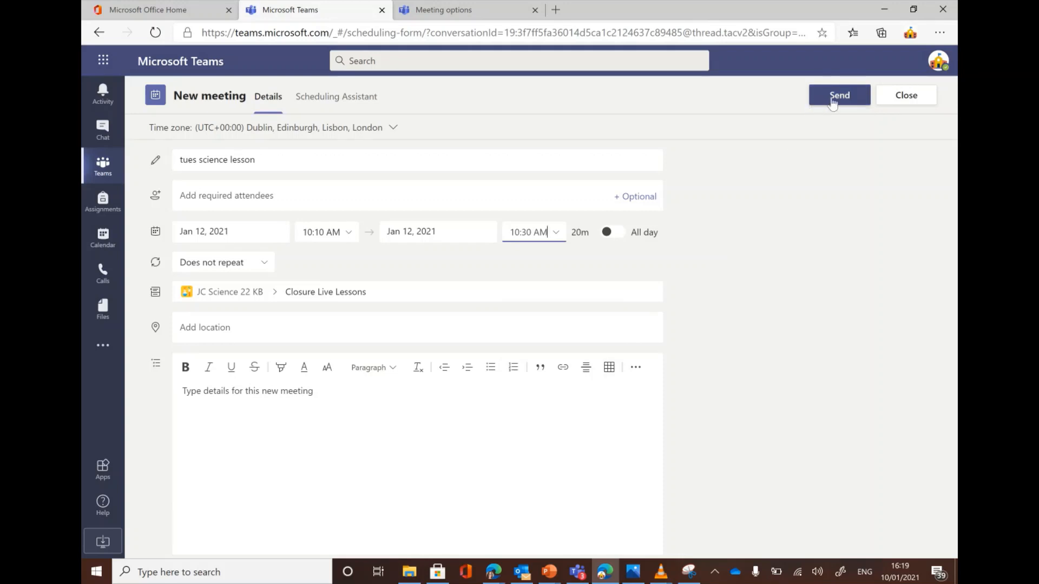
# Step: Make the tues science lesson repeat weekly and send the meeting to the channel
pyautogui.click(226, 257)
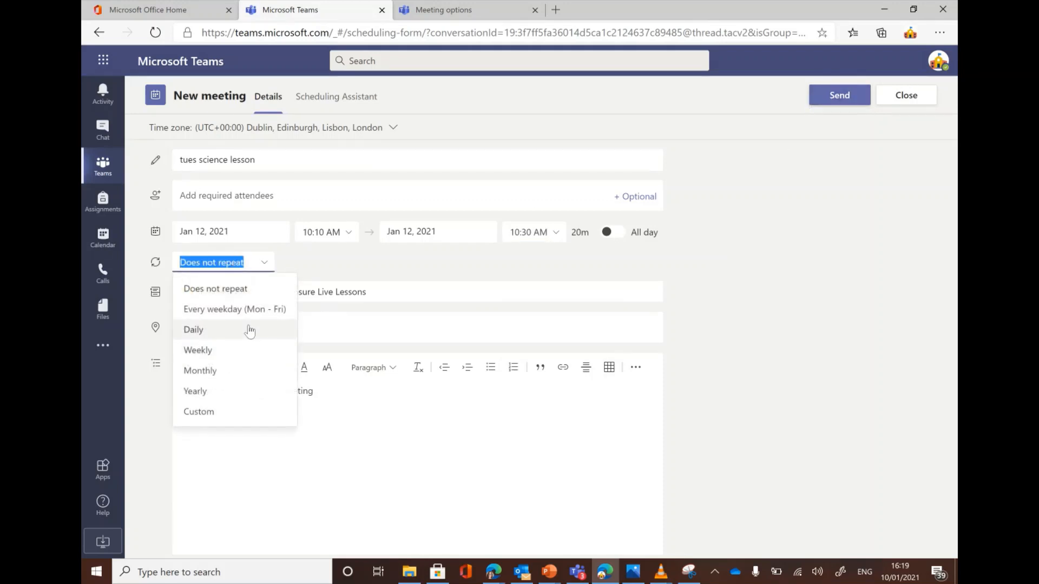
pyautogui.click(238, 354)
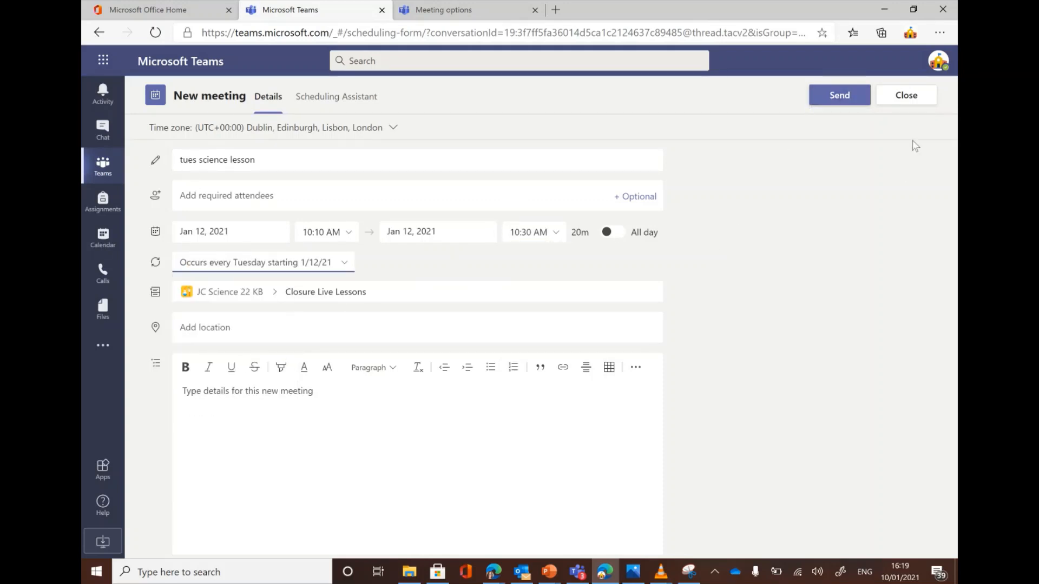
pyautogui.click(846, 102)
pyautogui.click(844, 100)
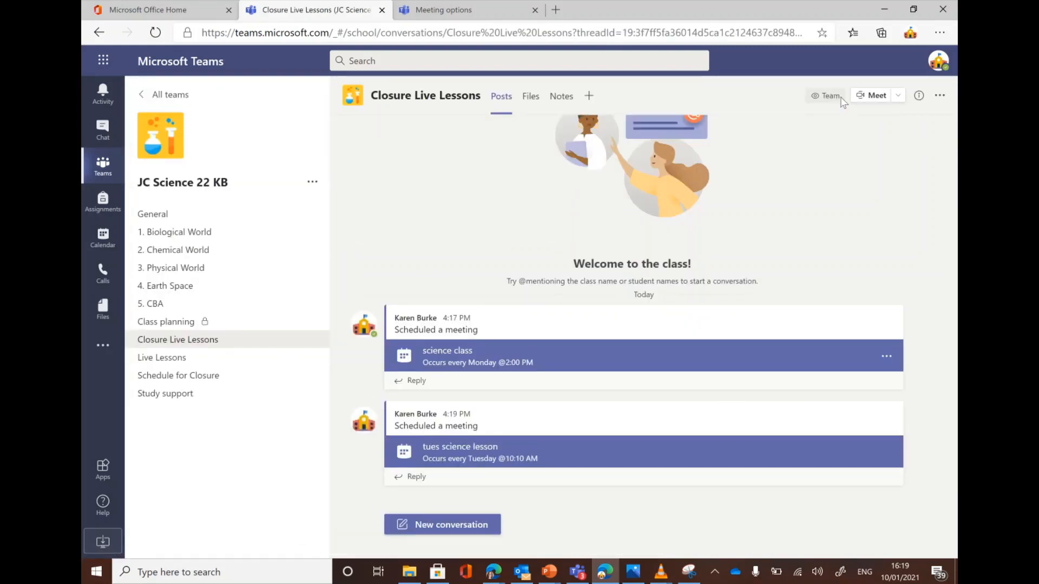
# Step: Check the calendar for both recurring science lessons in the current week and the following two weeks
pyautogui.click(103, 237)
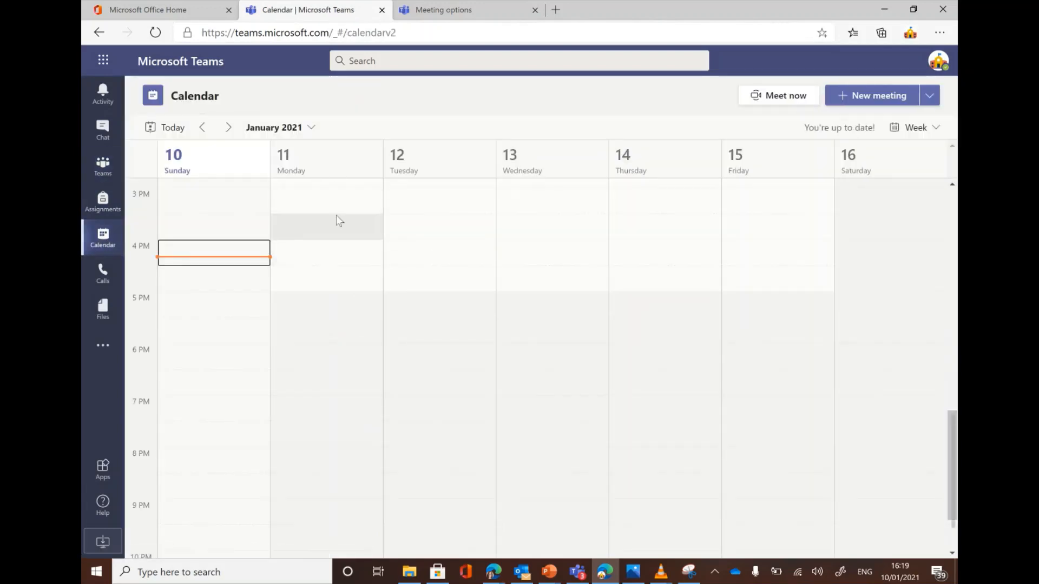
pyautogui.scroll(2, 369, 238)
pyautogui.scroll(2, 373, 244)
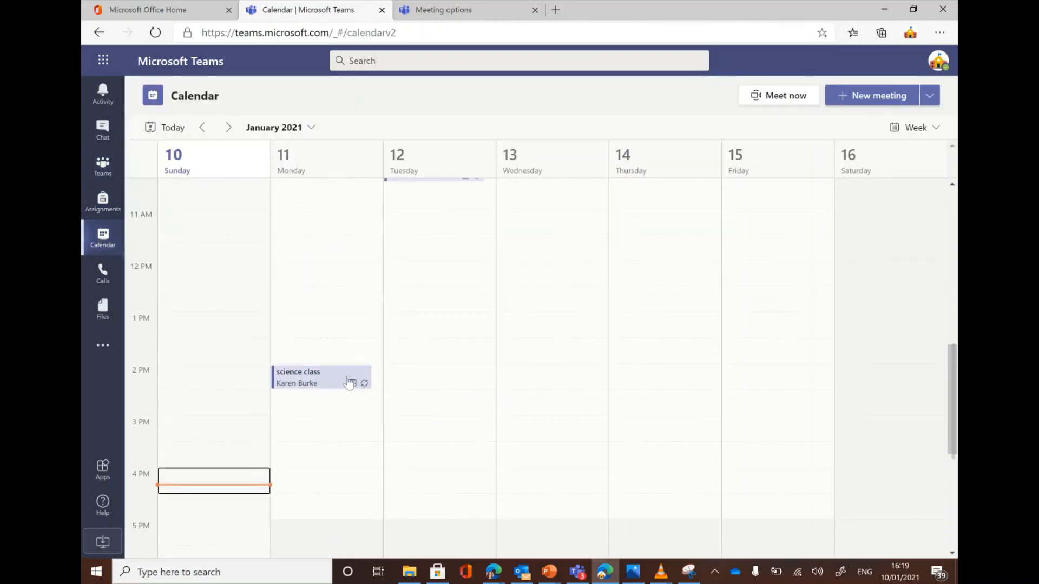
pyautogui.scroll(1, 433, 263)
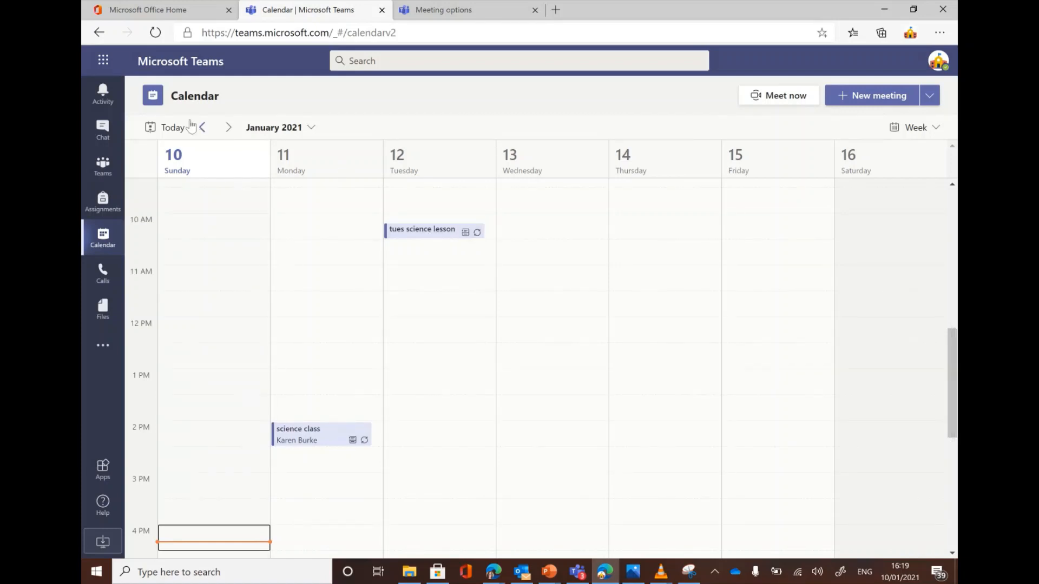
pyautogui.click(226, 128)
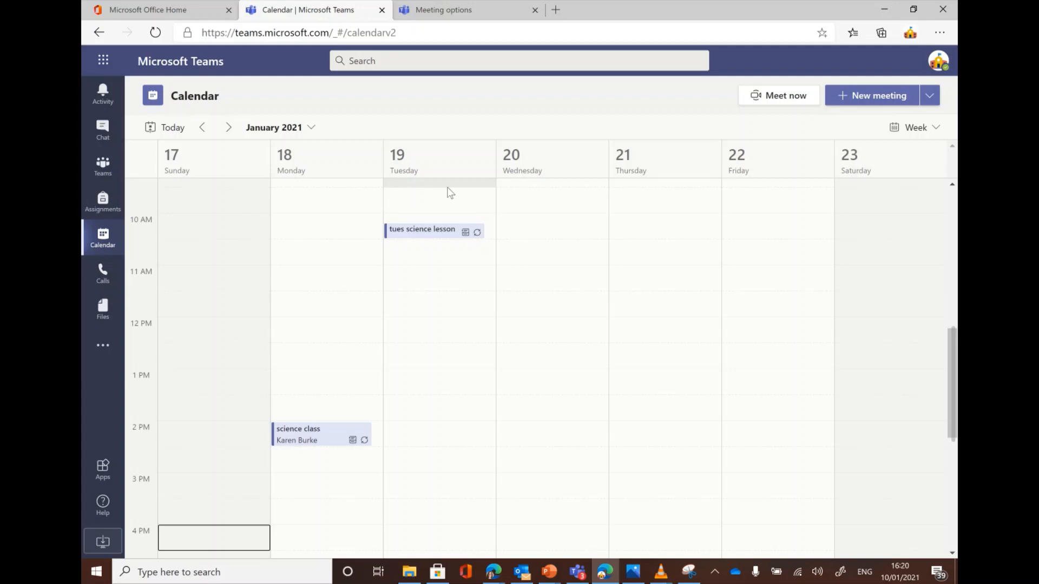
pyautogui.click(229, 128)
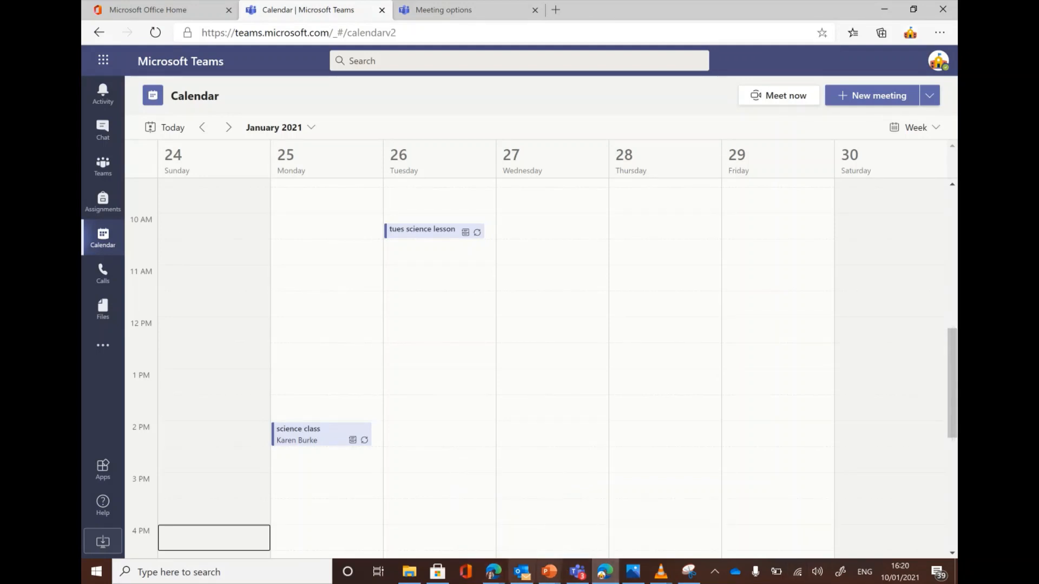
# Step: Switch to the student's Teams window and join the science class meeting with the microphone off
pyautogui.click(493, 571)
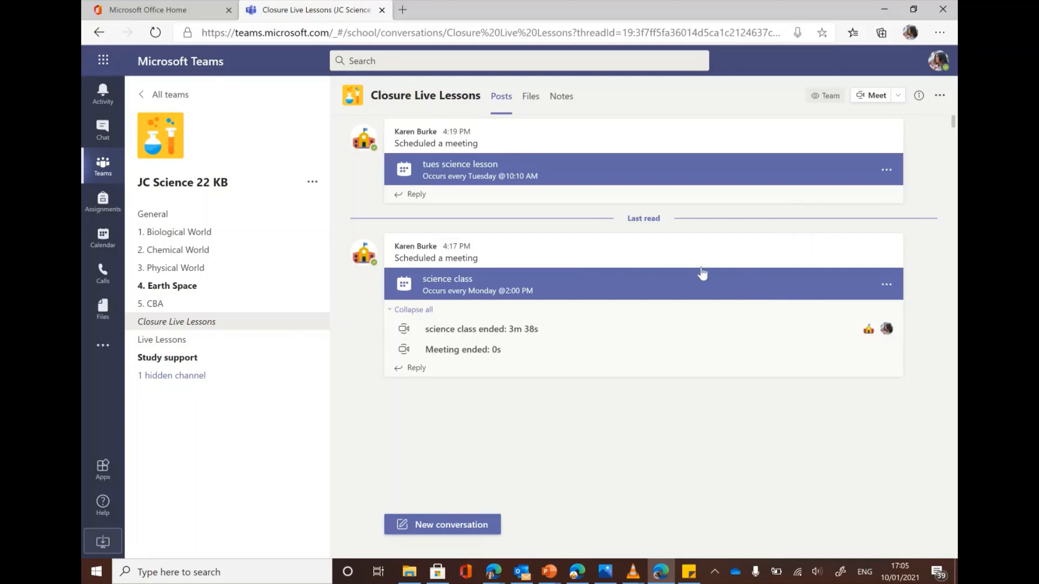
pyautogui.moveTo(598, 261)
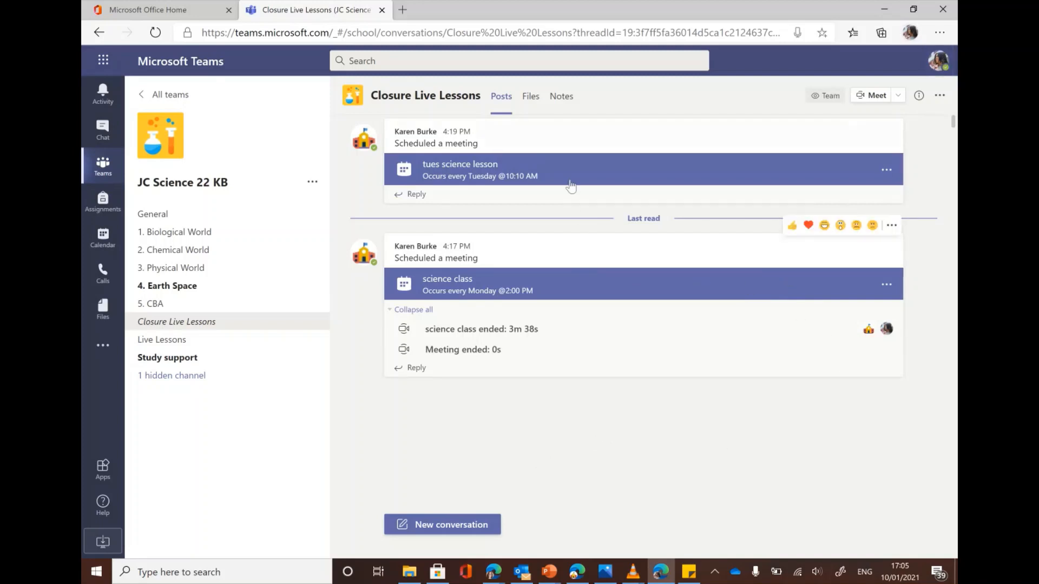
pyautogui.click(562, 284)
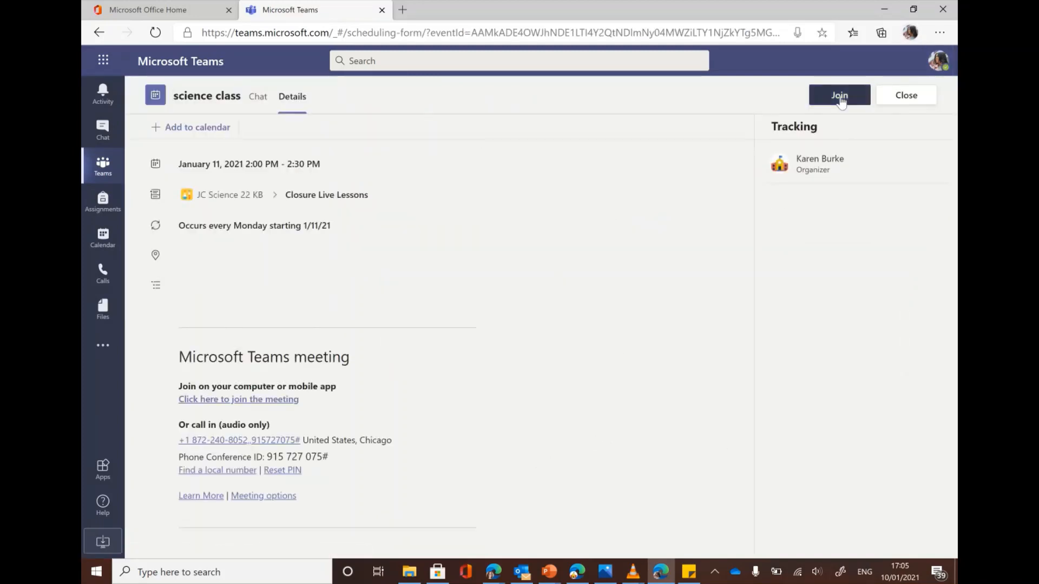
pyautogui.click(839, 97)
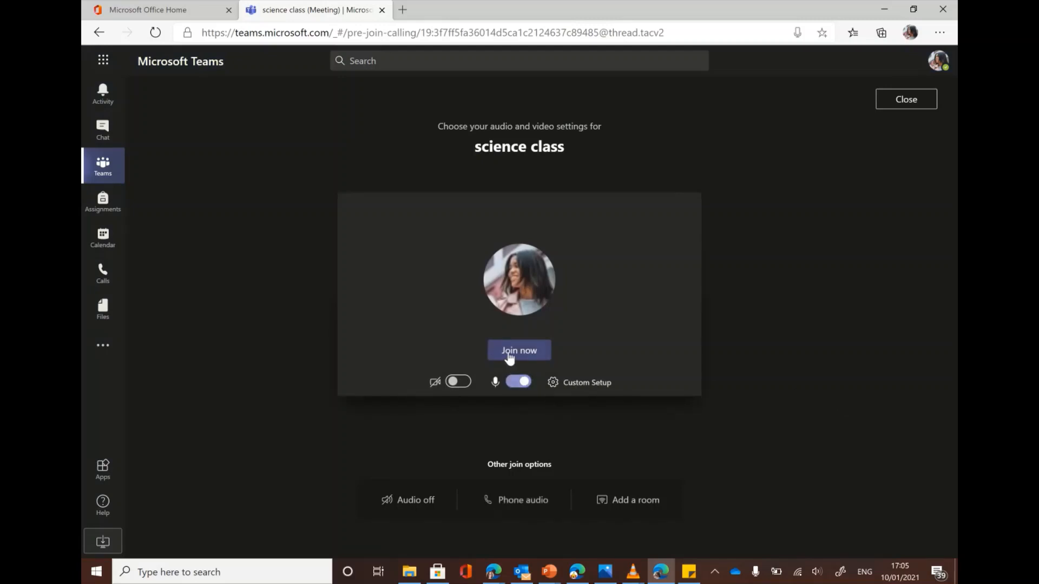
pyautogui.click(518, 382)
pyautogui.click(518, 349)
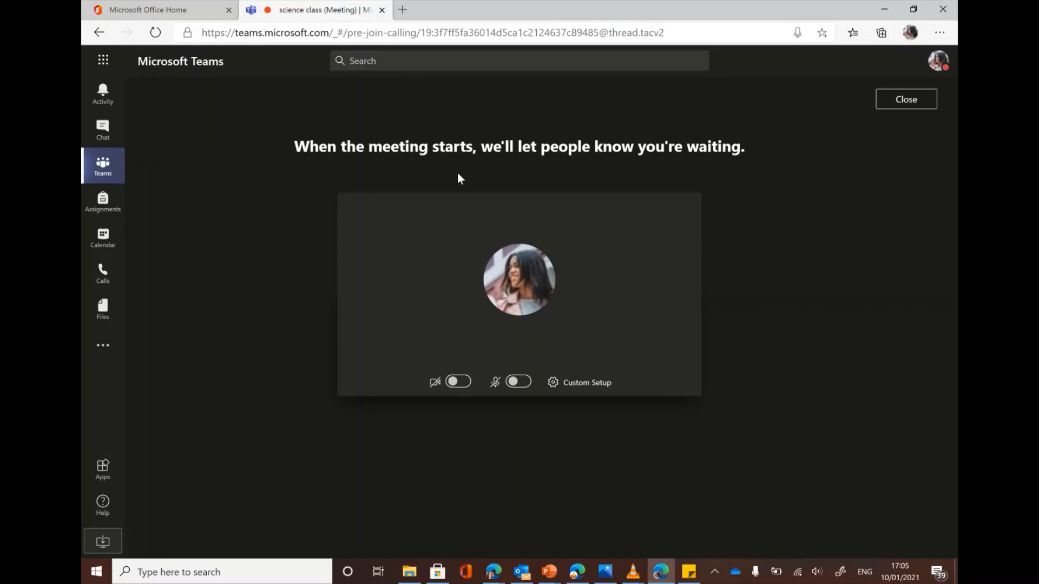
# Step: Switch back to the teacher's Teams window and join the running channel meeting with camera and microphone off
pyautogui.click(579, 575)
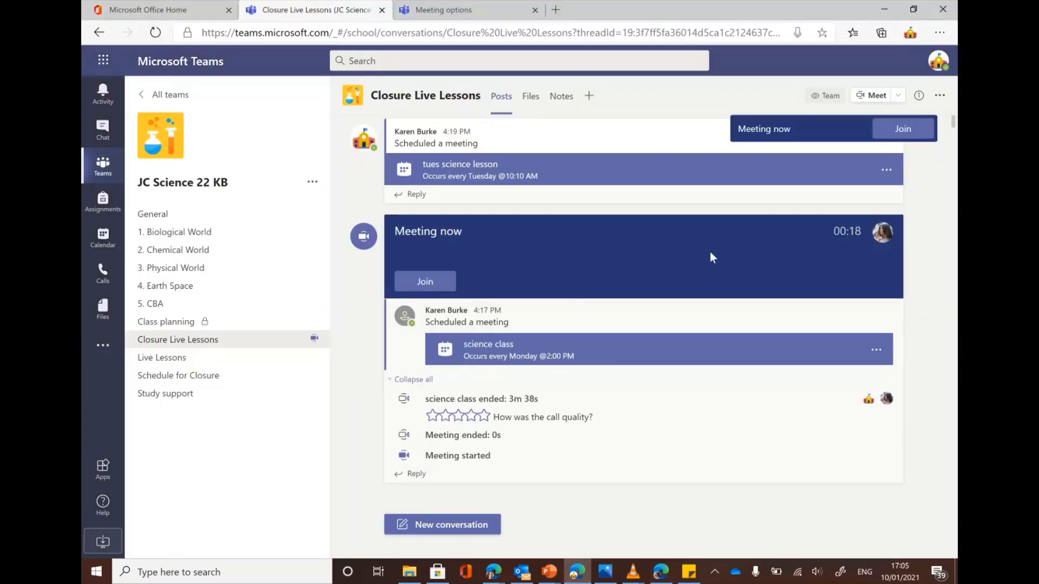
pyautogui.click(449, 283)
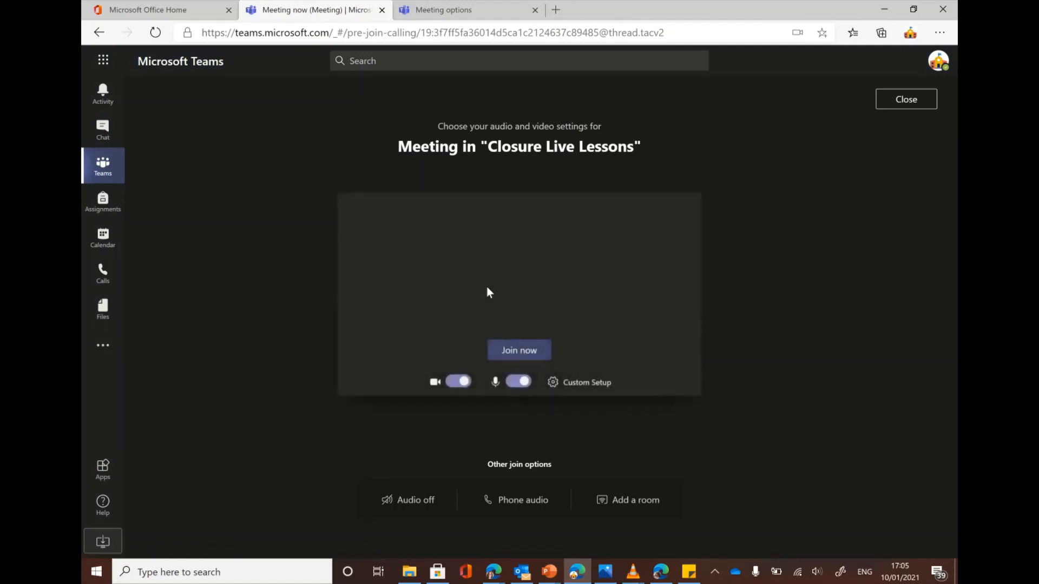
pyautogui.click(503, 383)
pyautogui.click(458, 382)
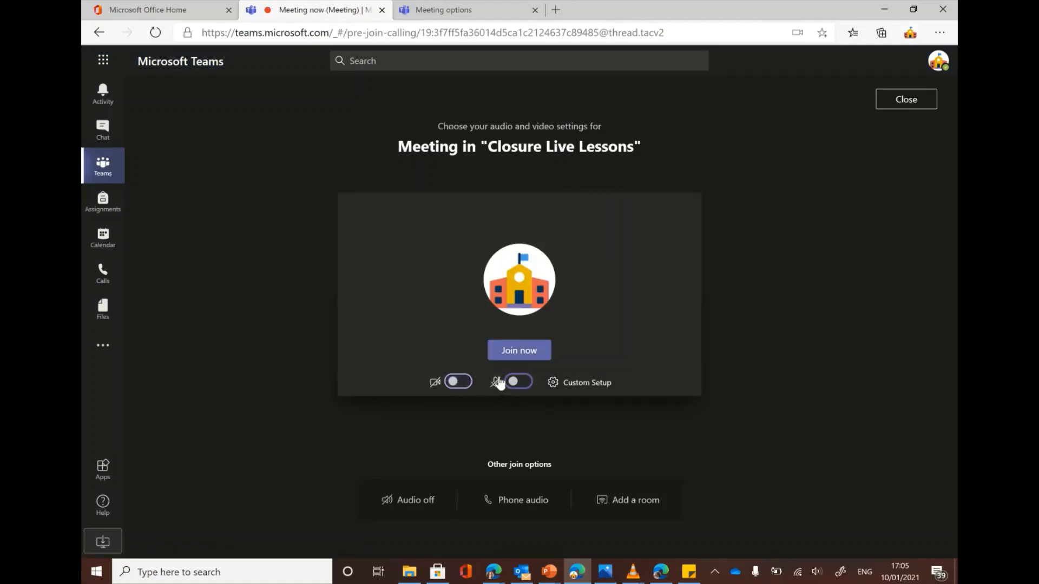
pyautogui.click(520, 354)
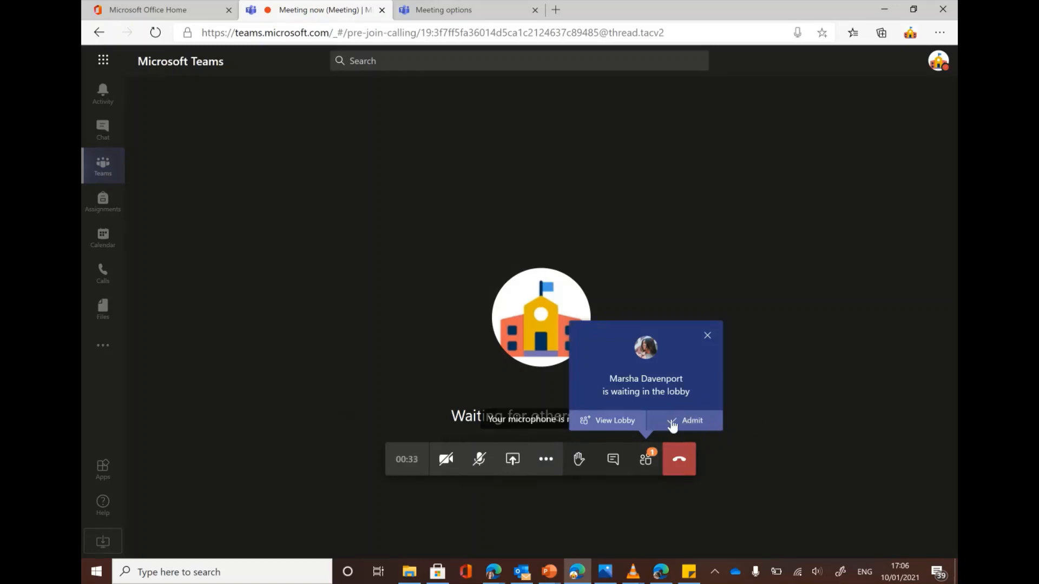
# Step: View the lobby, admit the waiting student to the meeting and close the participant list
pyautogui.click(616, 422)
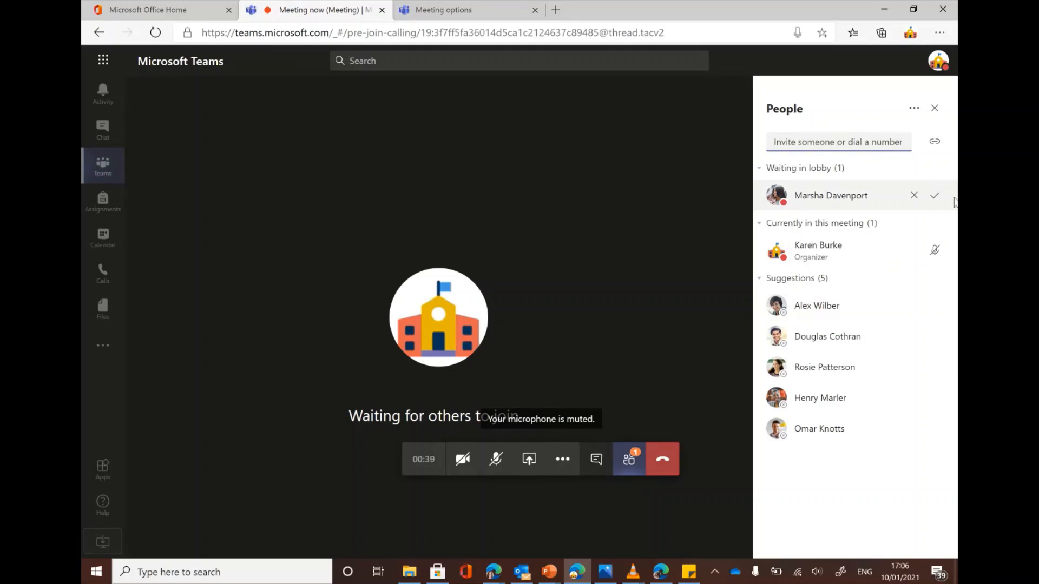
pyautogui.click(933, 195)
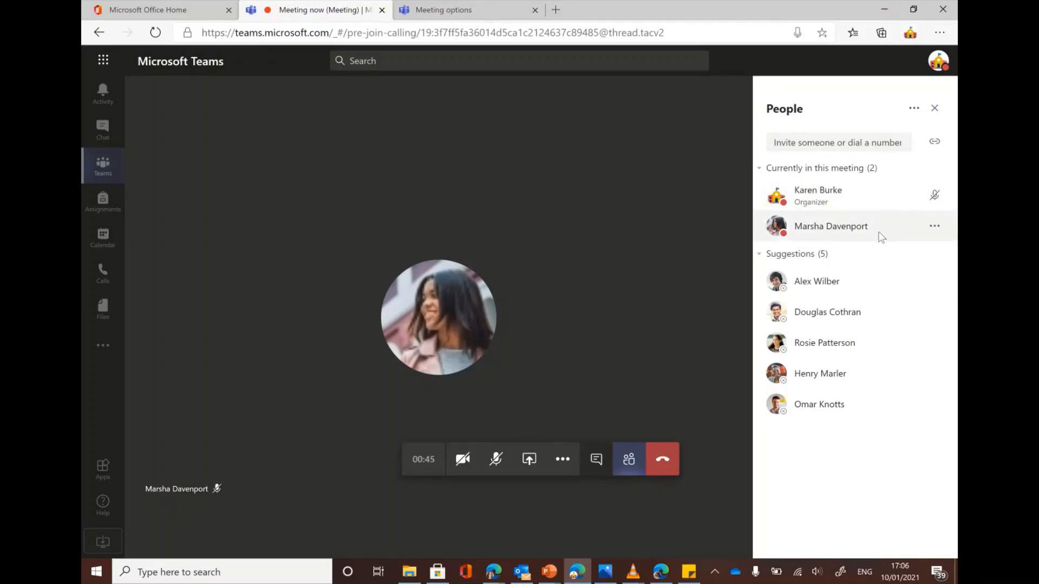
pyautogui.click(936, 109)
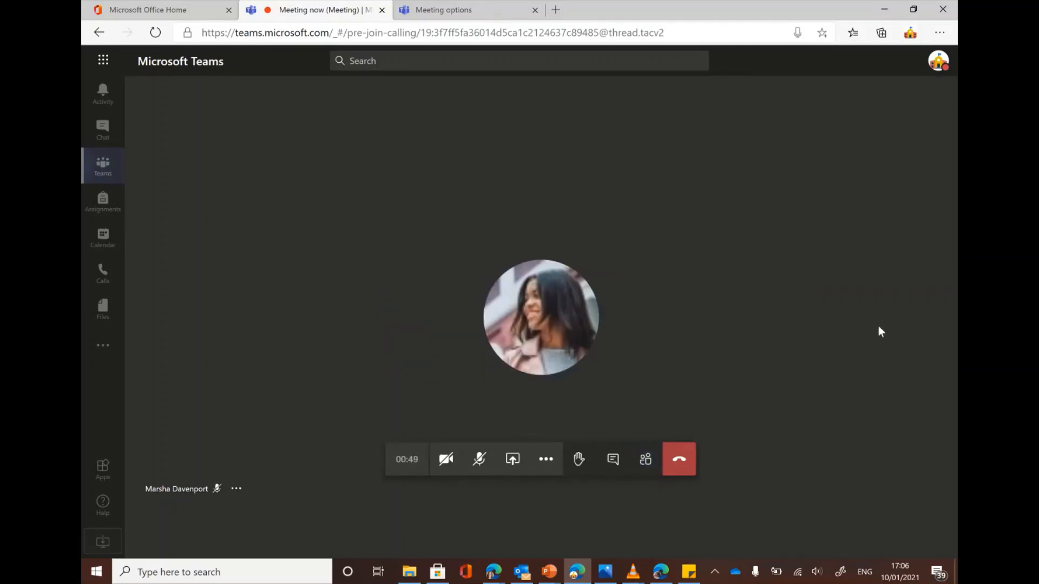
# Step: Download the meeting's attendance list, dismiss the download notice and close the participant list
pyautogui.click(645, 459)
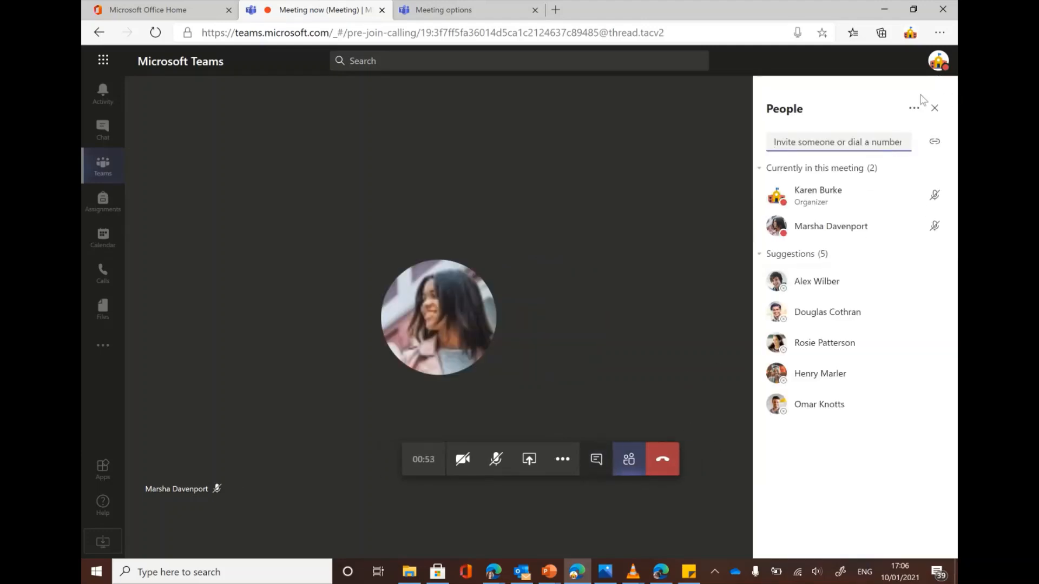
pyautogui.click(914, 110)
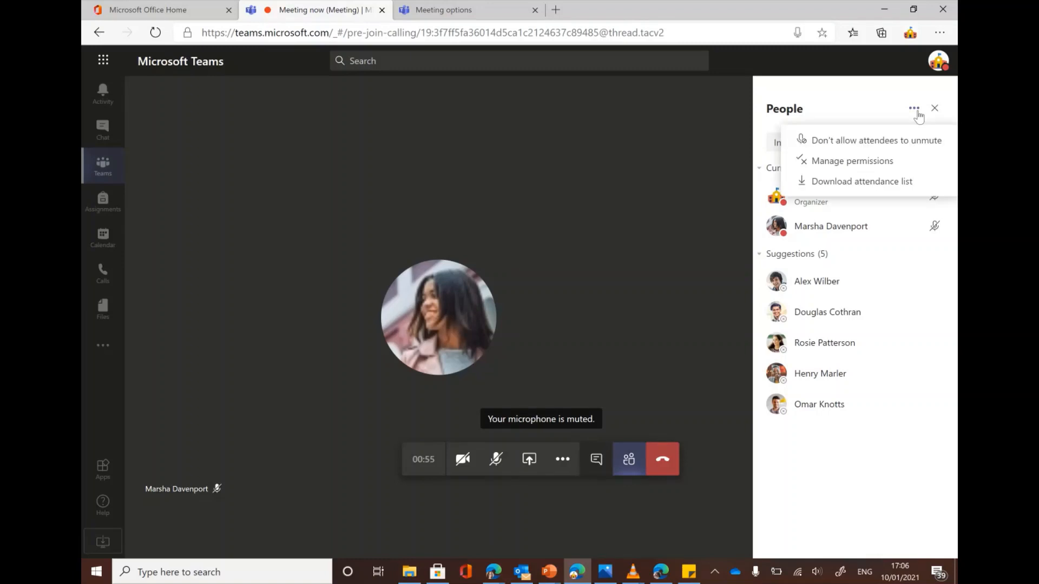
pyautogui.click(890, 190)
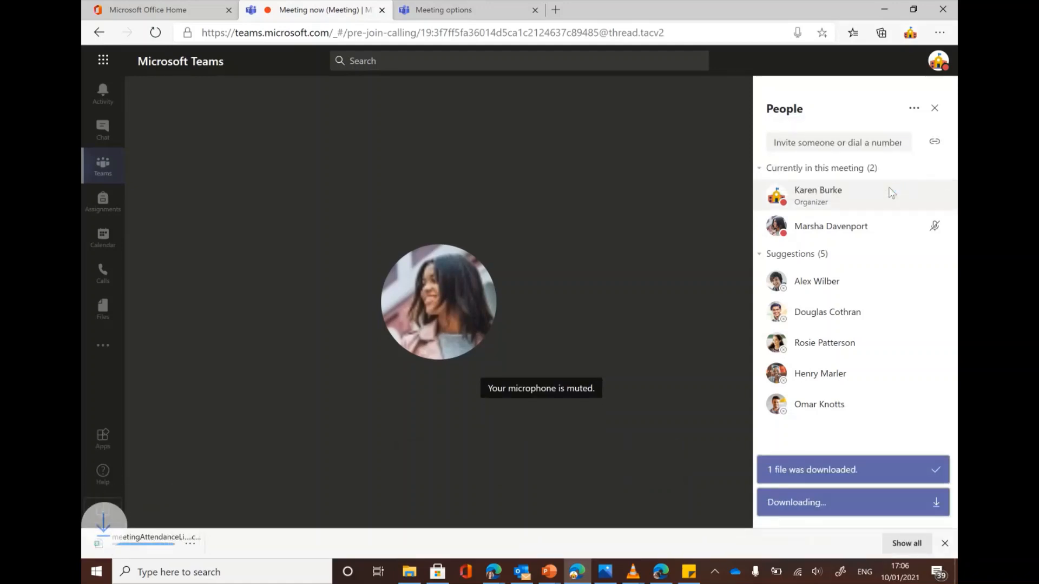
pyautogui.click(944, 543)
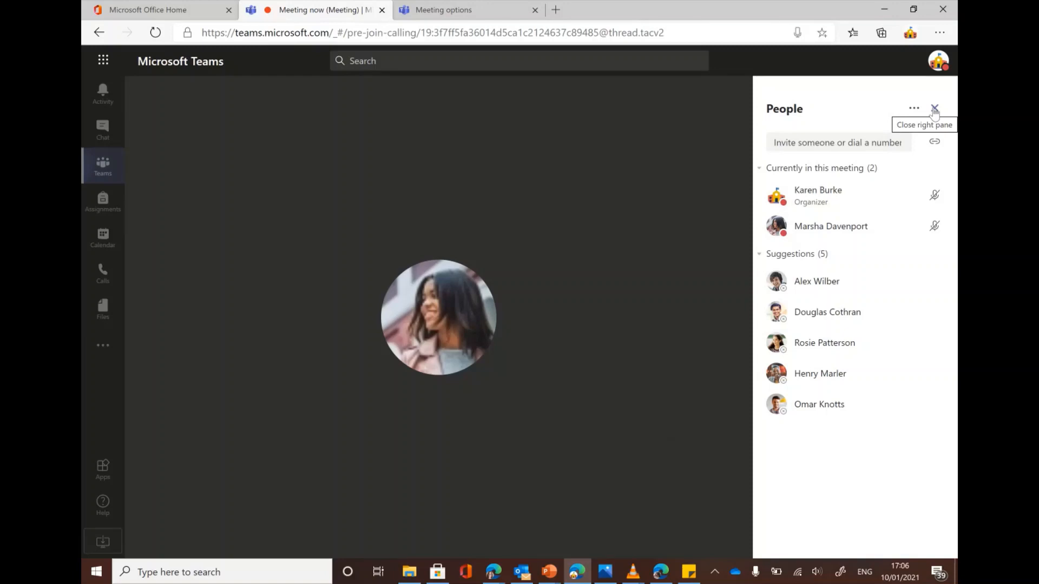
pyautogui.click(935, 108)
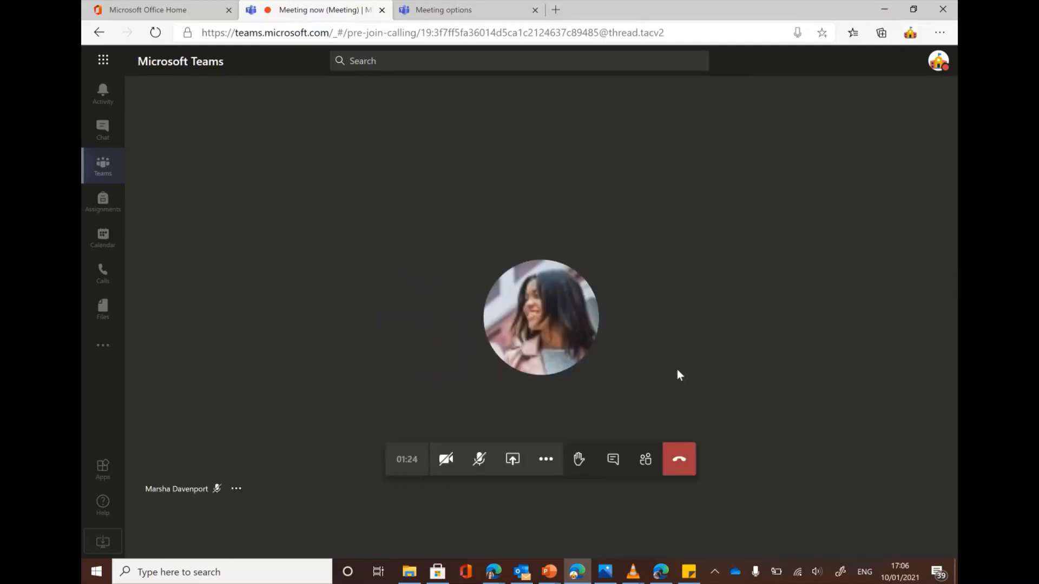
# Step: Review the additional options of the meeting's participant list, and close the list again
pyautogui.click(645, 461)
pyautogui.click(913, 108)
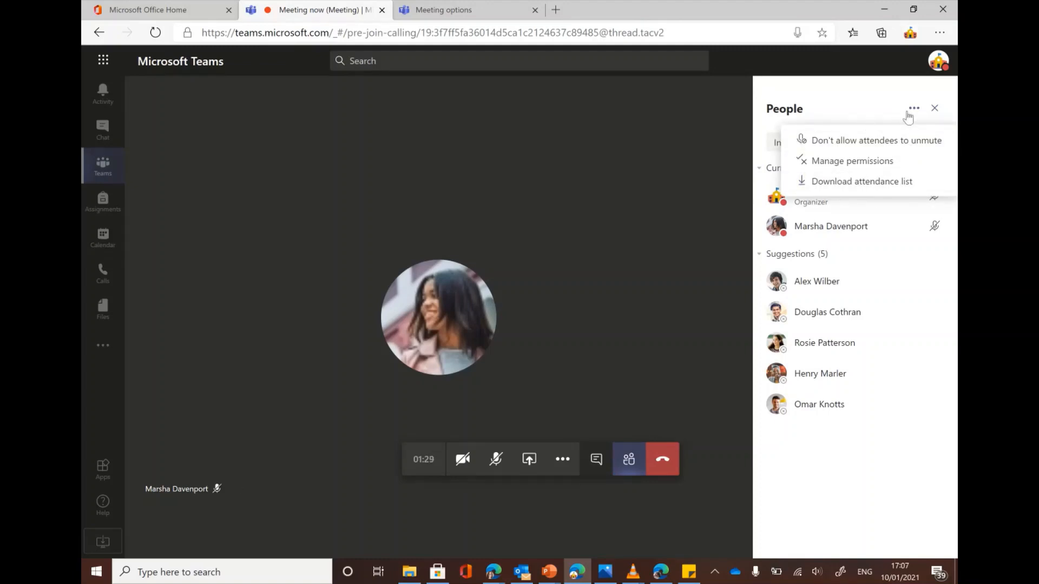
pyautogui.click(935, 108)
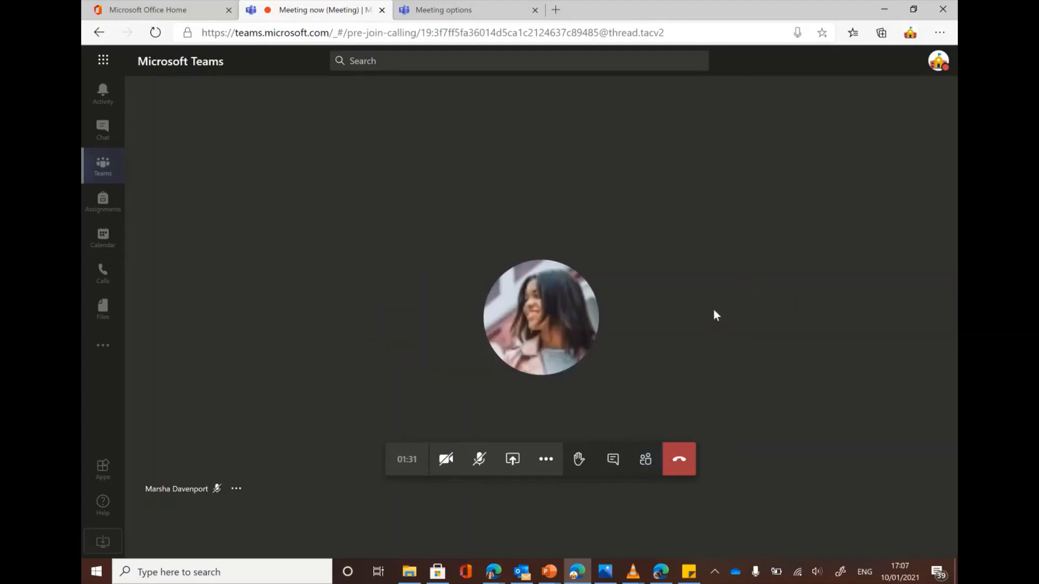
# Step: Look over the meeting's additional actions and raise the teacher's hand
pyautogui.click(546, 471)
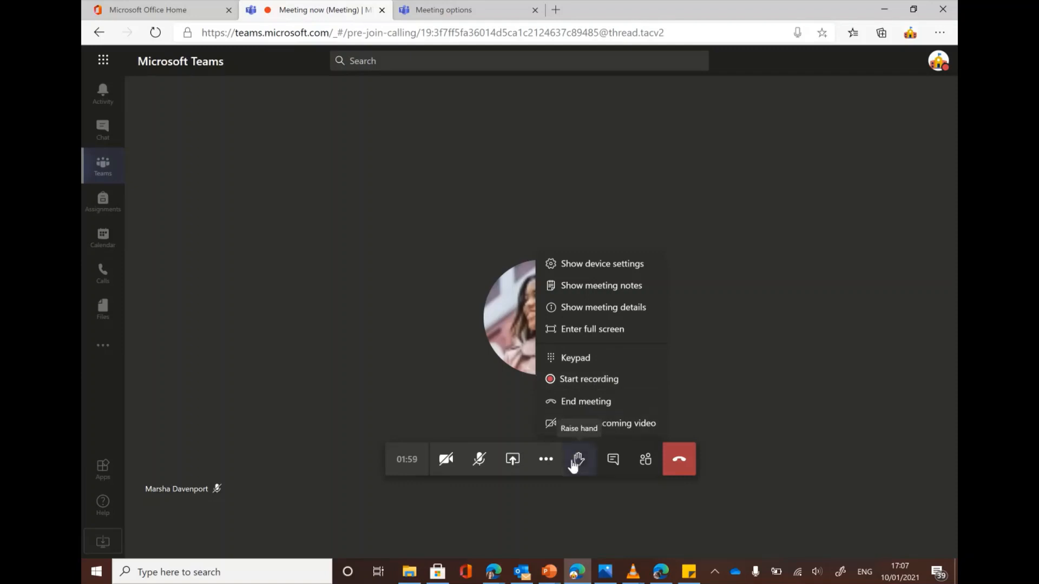
pyautogui.click(707, 379)
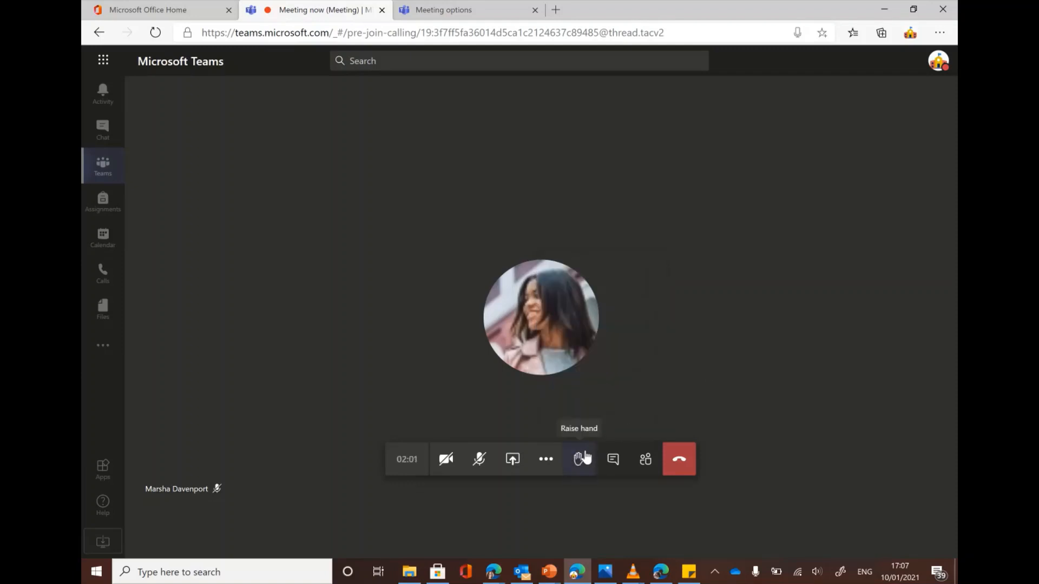
pyautogui.click(582, 464)
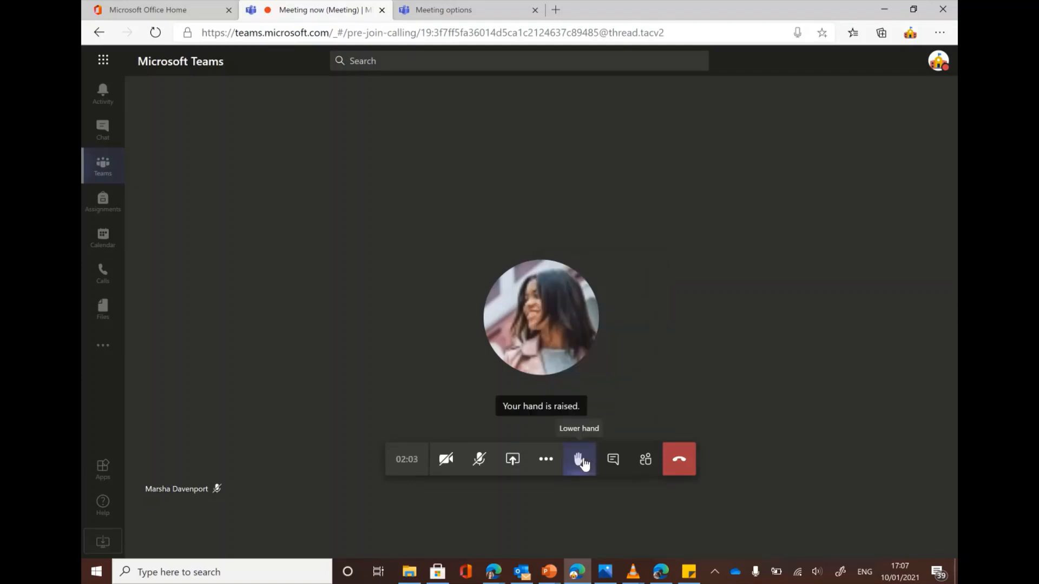
# Step: Lower the teacher's raised hand and open the meeting chat
pyautogui.click(583, 464)
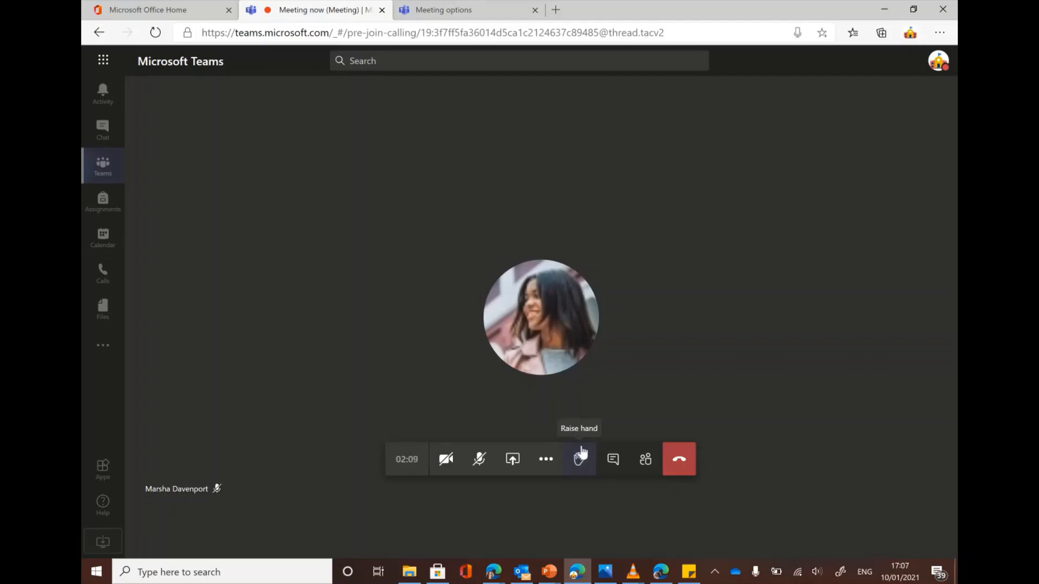
pyautogui.click(612, 464)
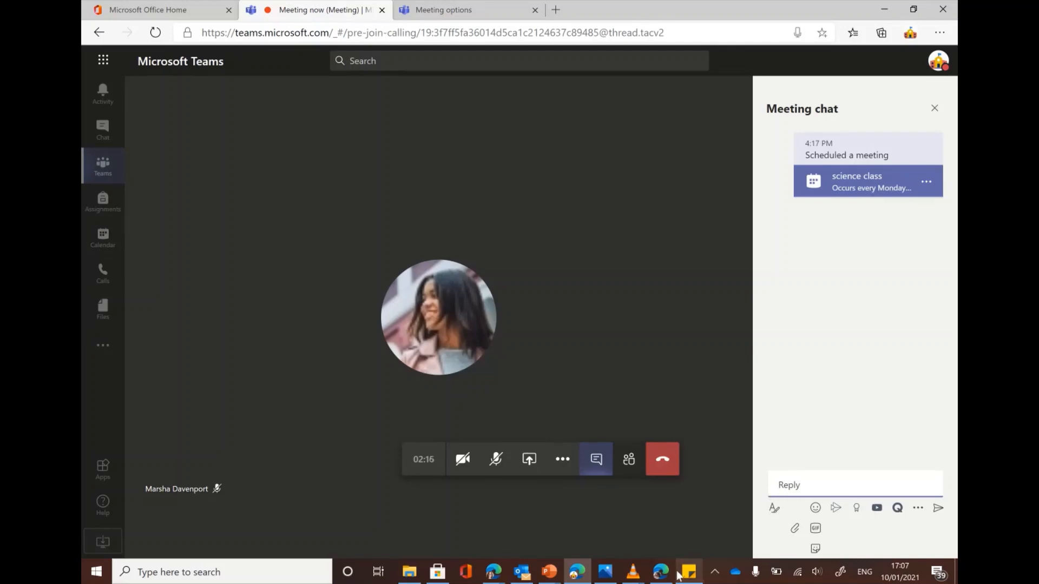
# Step: Switch to the student's meeting window, send the chat message "Hi ms what are we doing today?" and close the chat
pyautogui.click(658, 572)
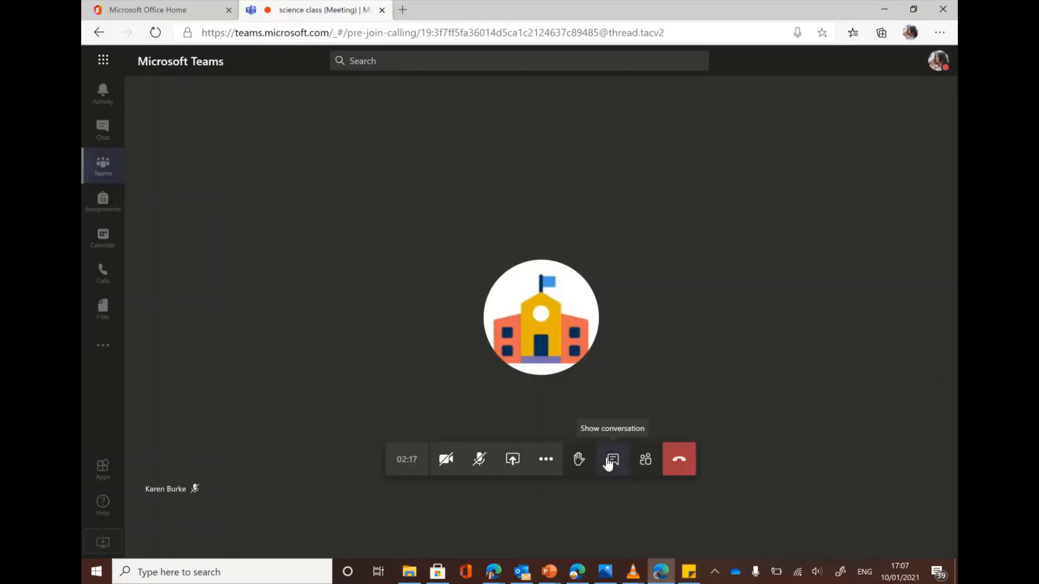
pyautogui.click(608, 463)
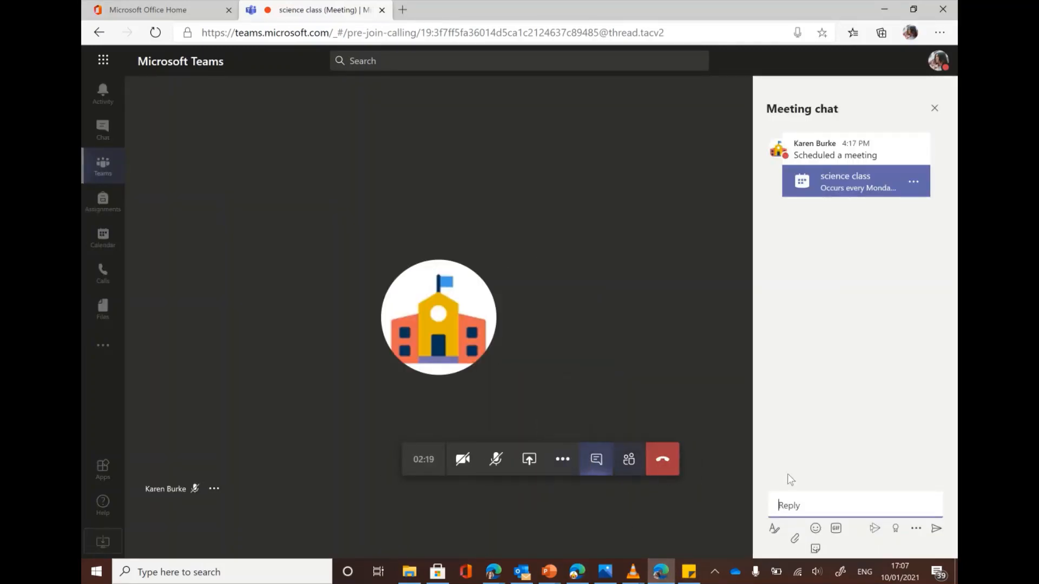
pyautogui.write('Hi')
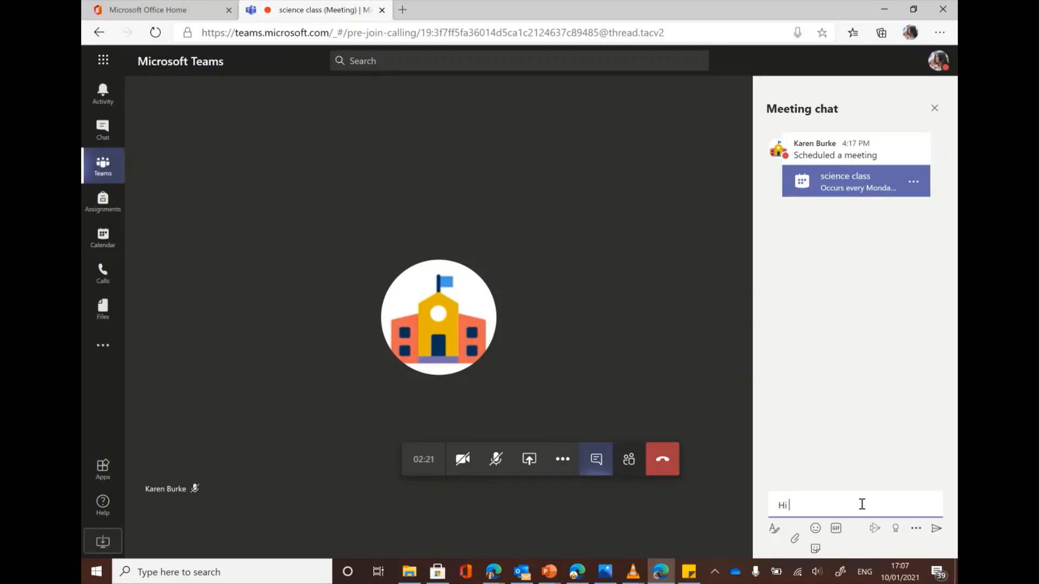
pyautogui.write(' ms what are we doing today?')
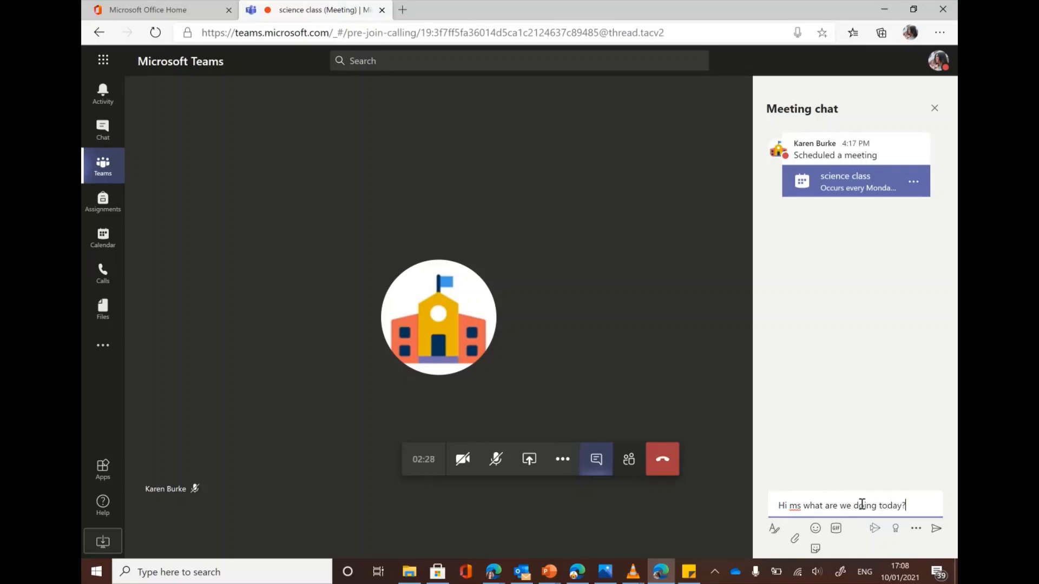
pyautogui.press('Return')
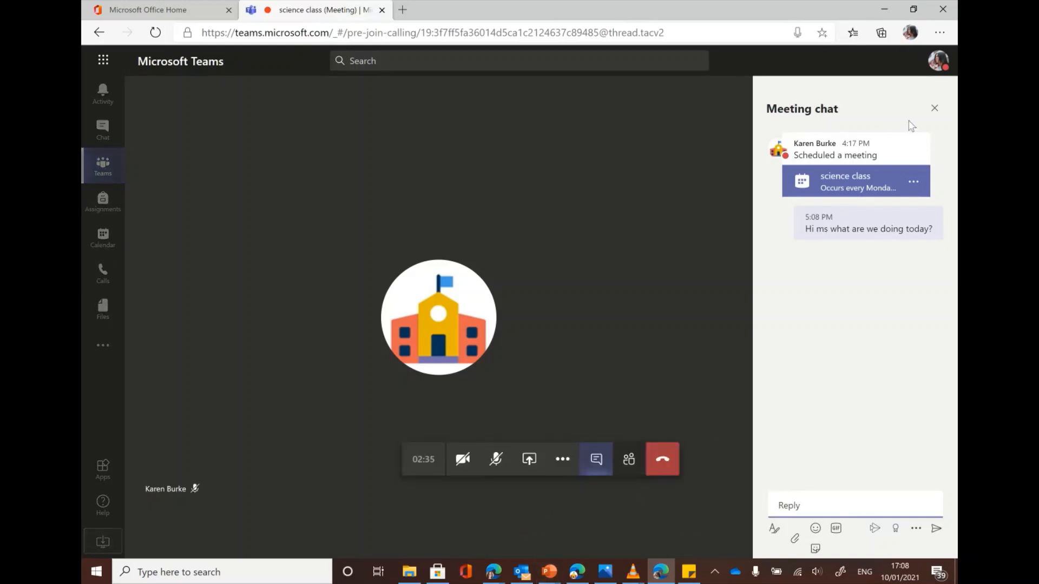
pyautogui.click(934, 108)
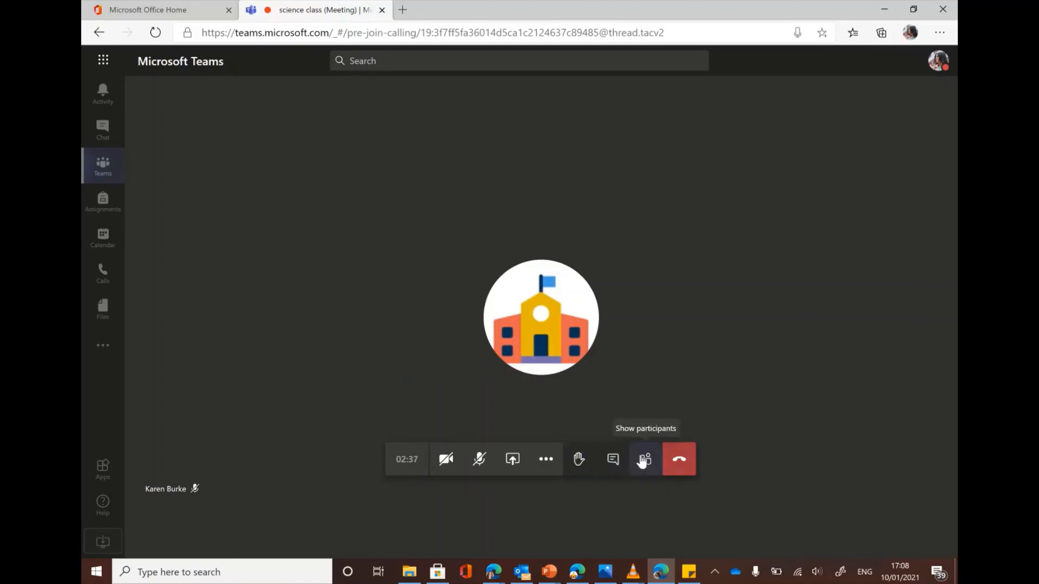
# Step: Raise the student's hand, and lower it from the participant list in the teacher's meeting window
pyautogui.click(578, 460)
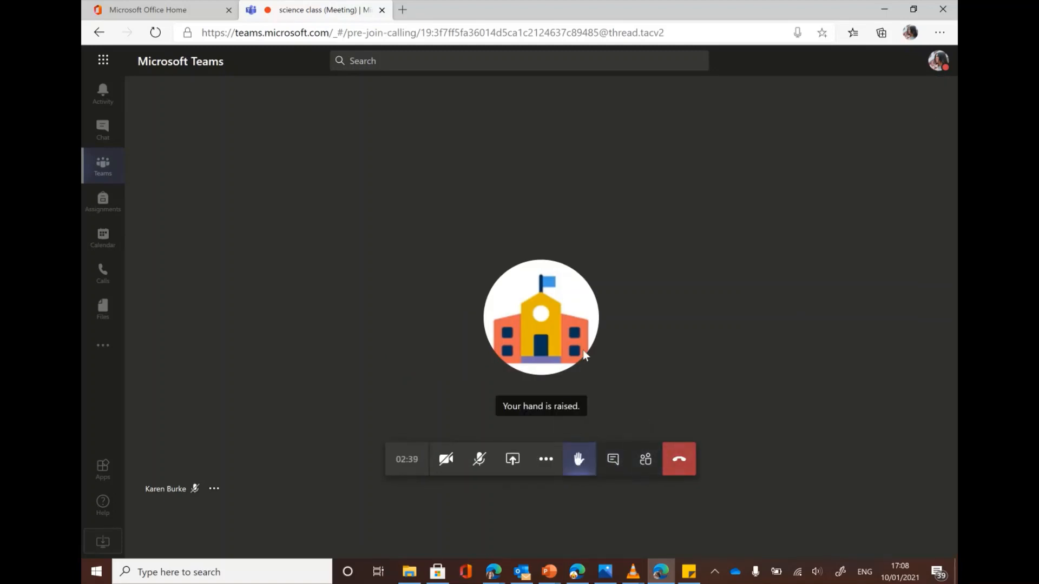
pyautogui.moveTo(585, 355)
pyautogui.click(578, 573)
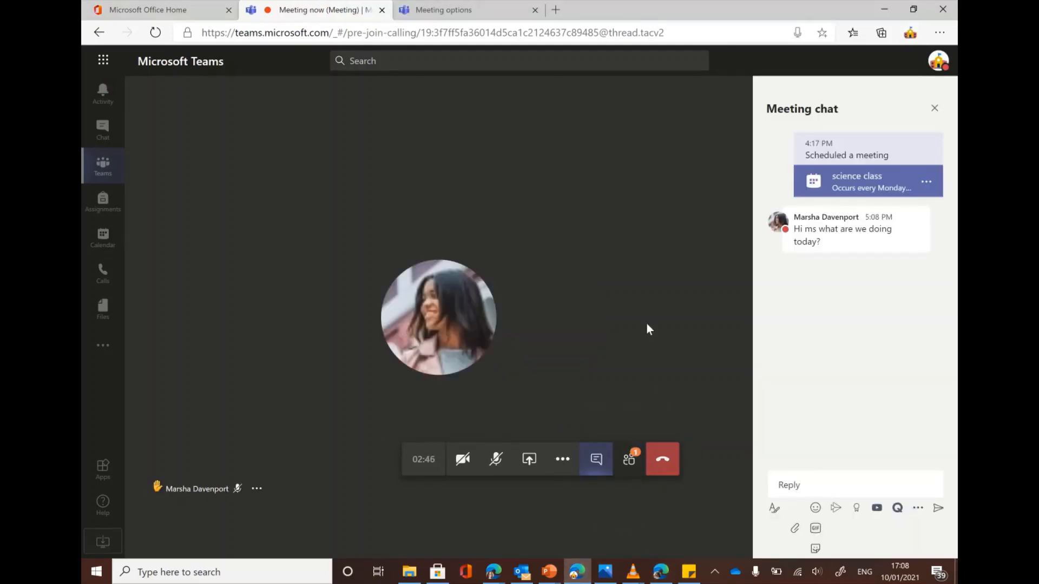
pyautogui.click(626, 460)
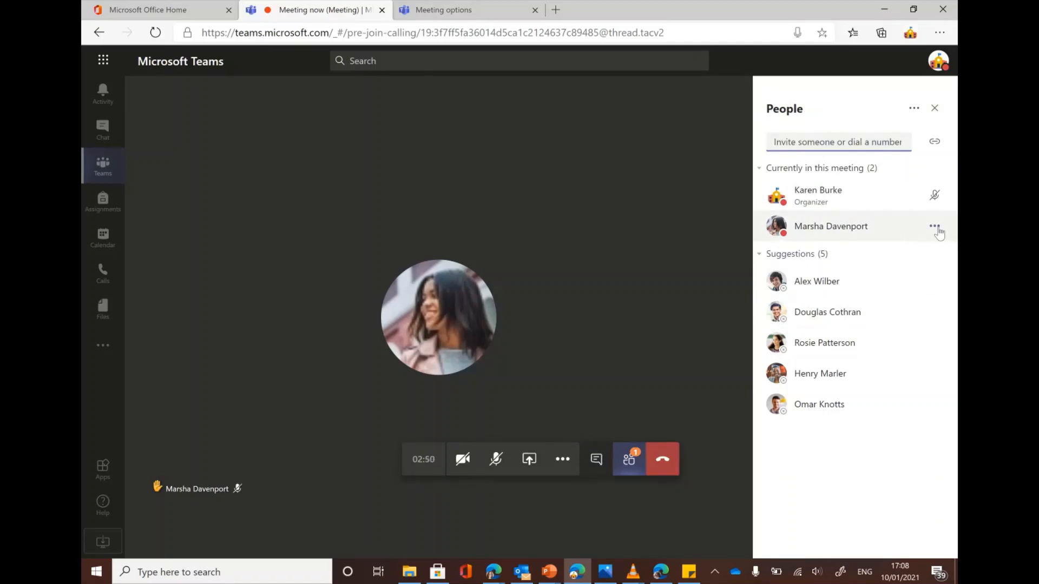
pyautogui.click(935, 228)
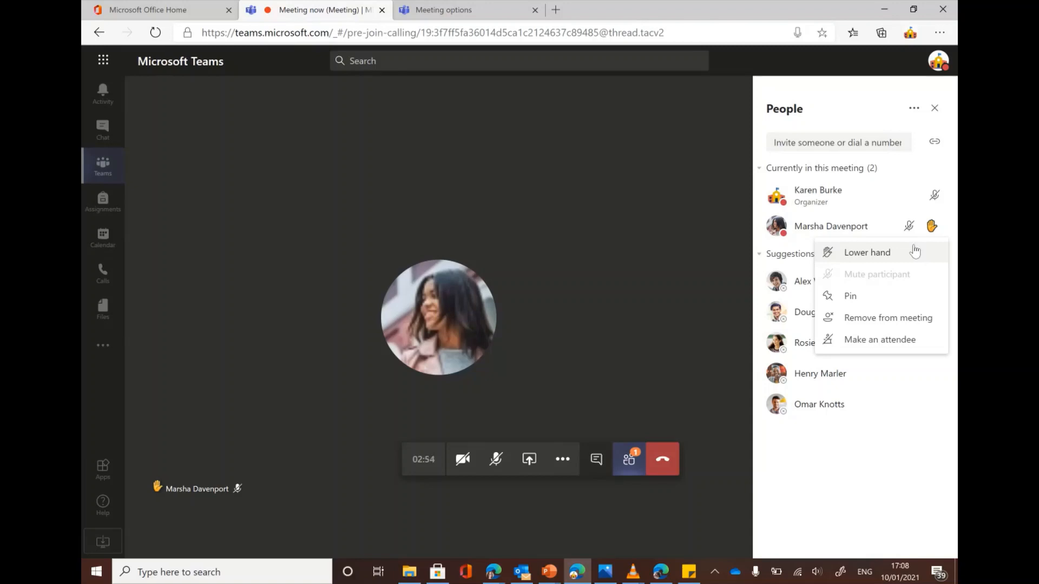
pyautogui.click(915, 251)
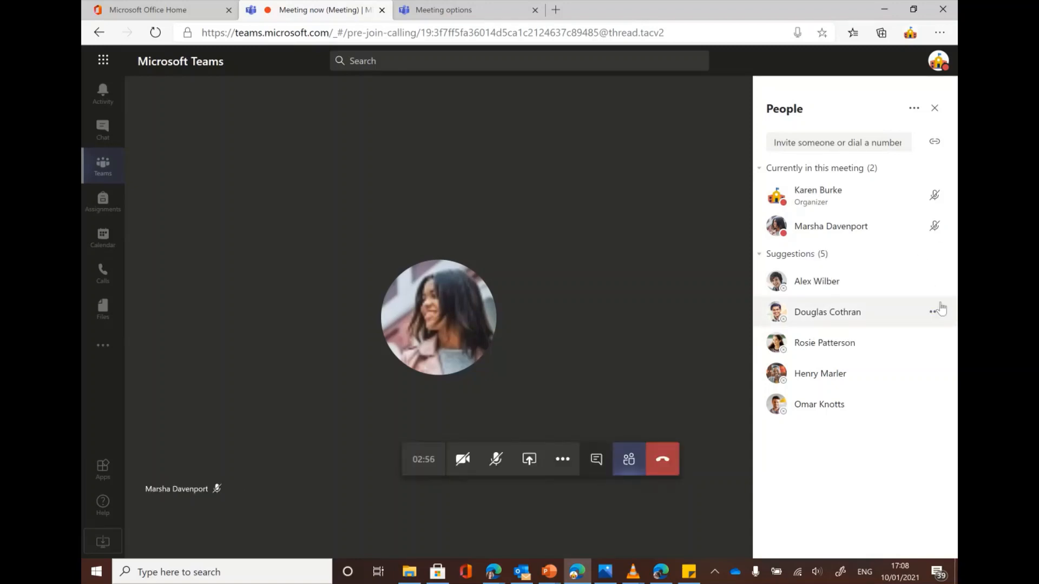
# Step: Give the student's chat message a thumbs-up reaction and close the meeting chat
pyautogui.click(586, 466)
pyautogui.moveTo(850, 251)
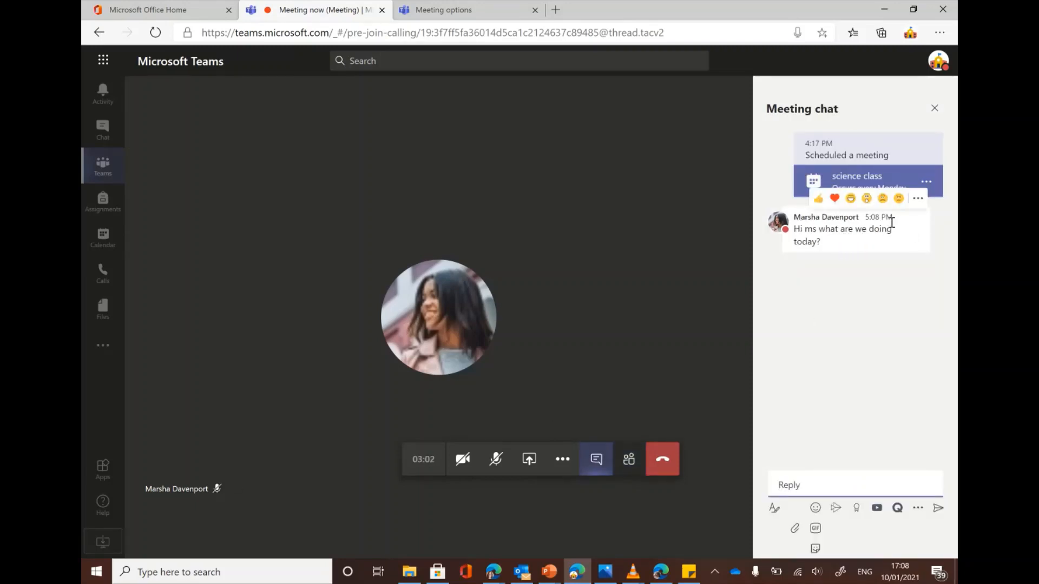
pyautogui.click(825, 201)
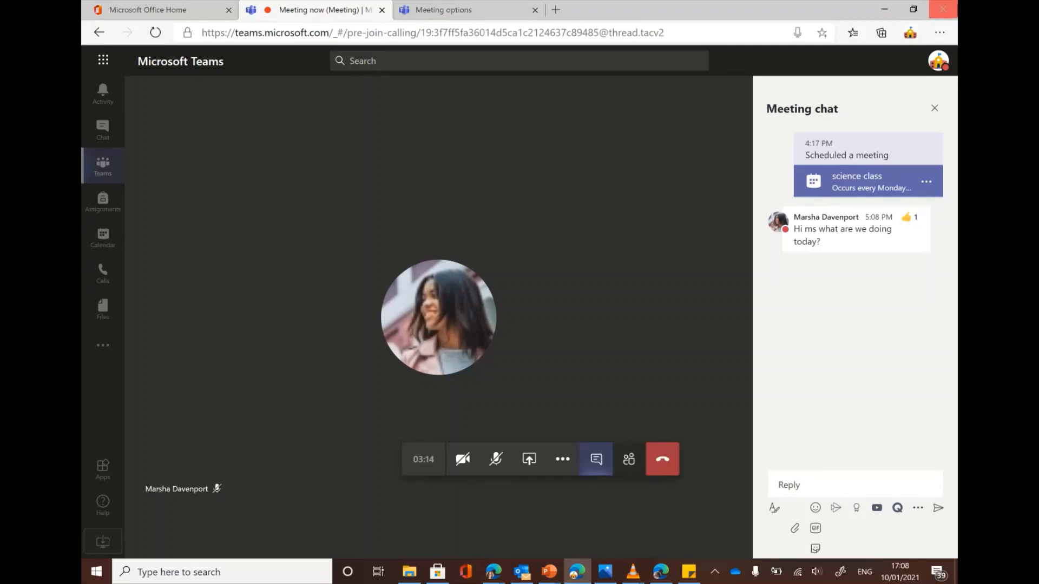
pyautogui.click(934, 107)
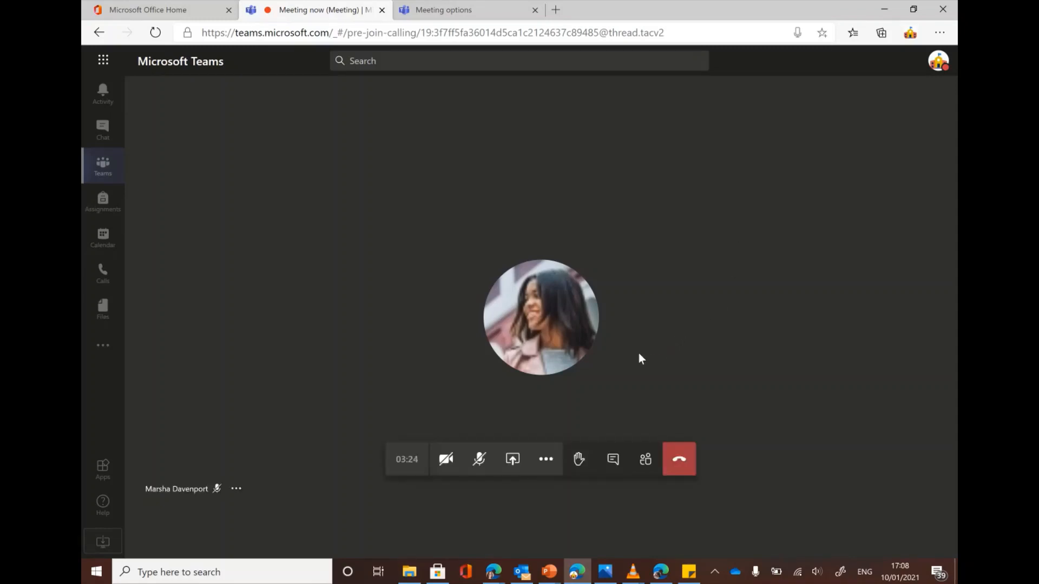
# Step: Share the Microsoft Whiteboard in the meeting in present mode, so that only the teacher can edit
pyautogui.click(511, 469)
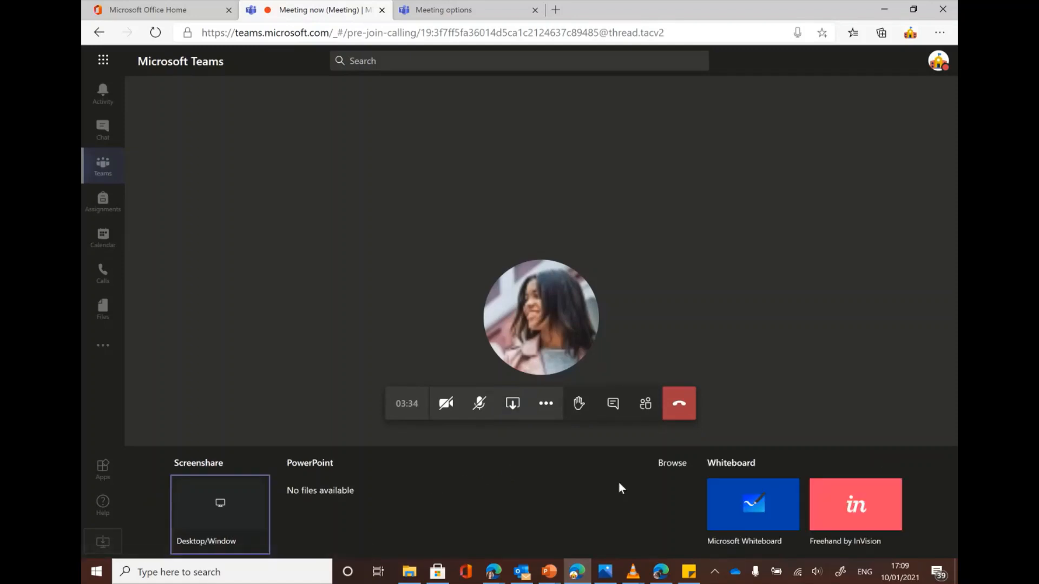
pyautogui.click(746, 498)
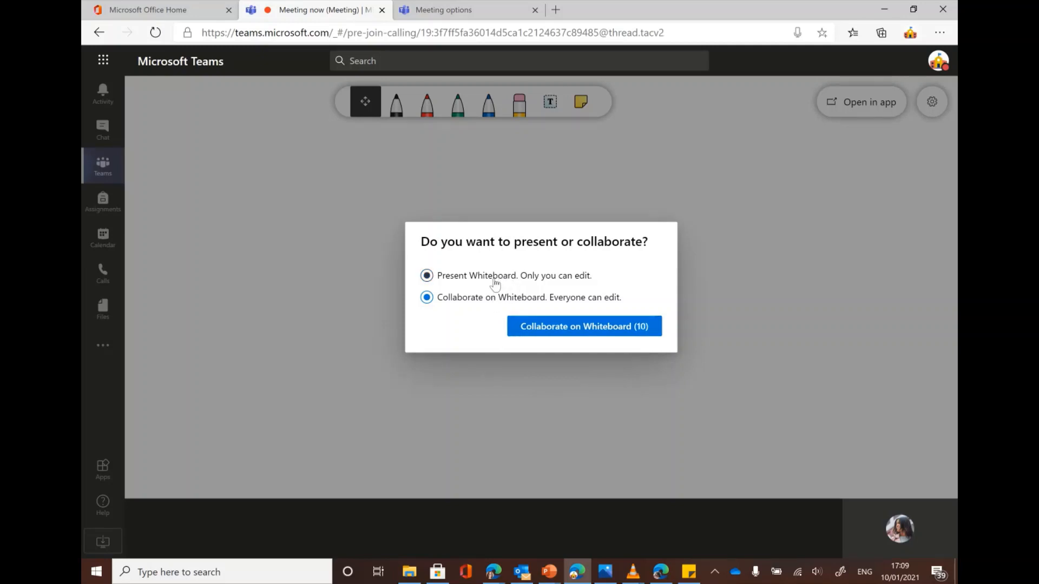
pyautogui.click(532, 275)
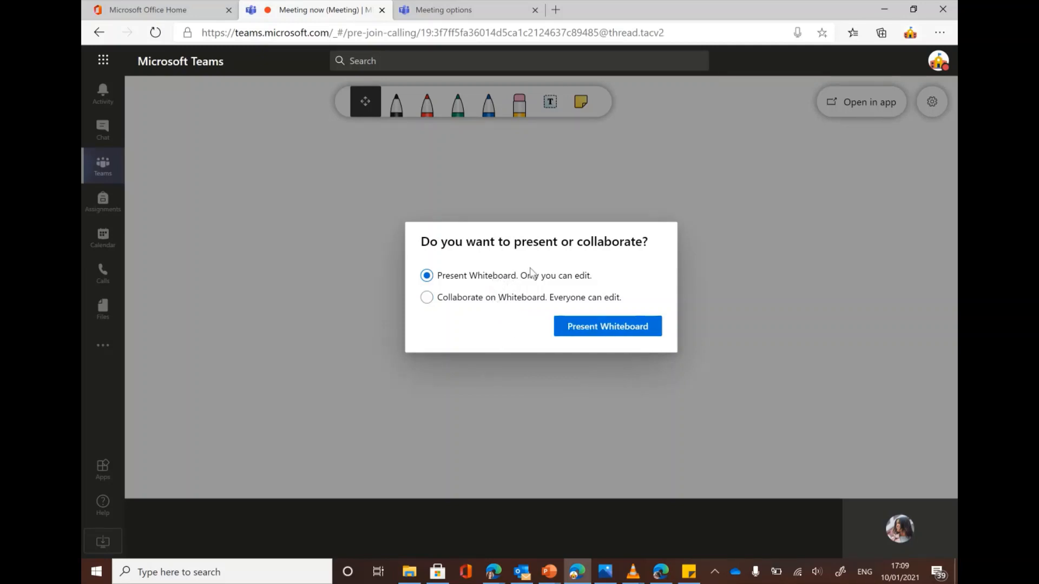
pyautogui.click(584, 326)
# Step: Draw a small freehand mark with the red pen in the whiteboard's upper-left area
pyautogui.click(429, 109)
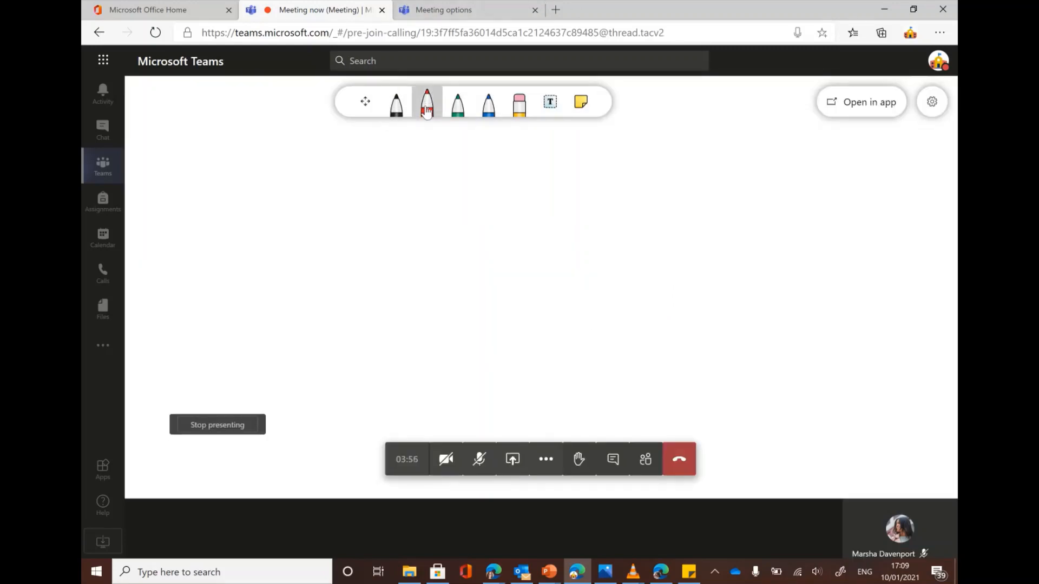
pyautogui.moveTo(244, 152)
pyautogui.mouseDown()
pyautogui.moveTo(247, 191)
pyautogui.moveTo(271, 169)
pyautogui.moveTo(283, 191)
pyautogui.mouseUp()
pyautogui.click(280, 159)
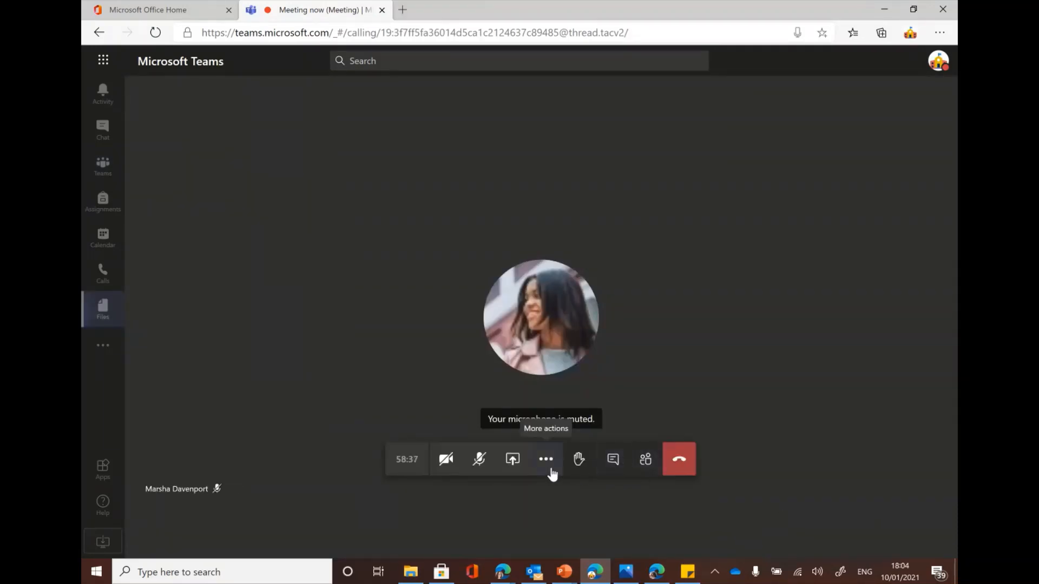
# Step: Present the Moon_seasons_and_tides PowerPoint in the meeting and advance to slide 5
pyautogui.click(517, 465)
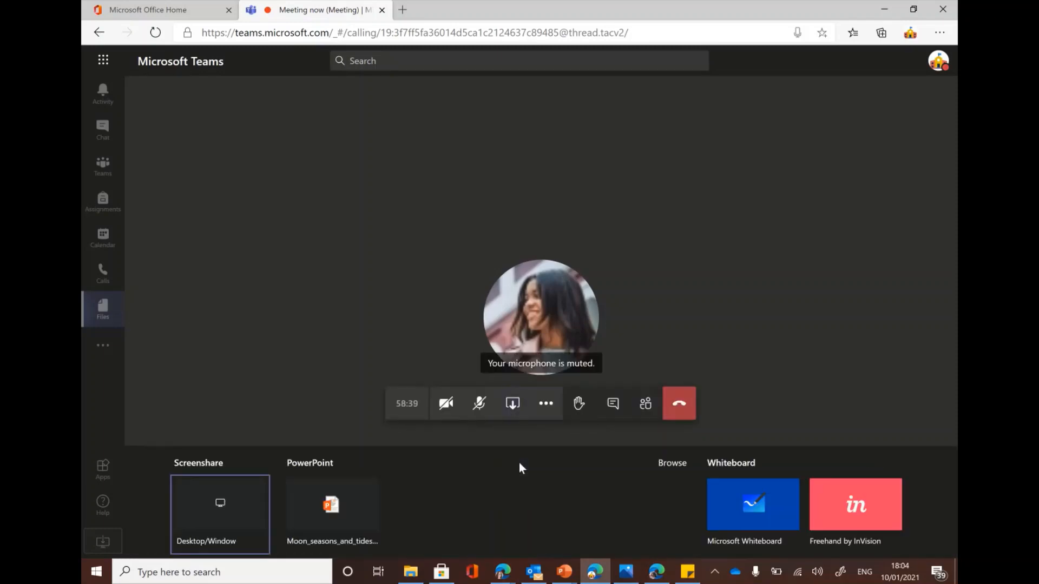
pyautogui.click(365, 516)
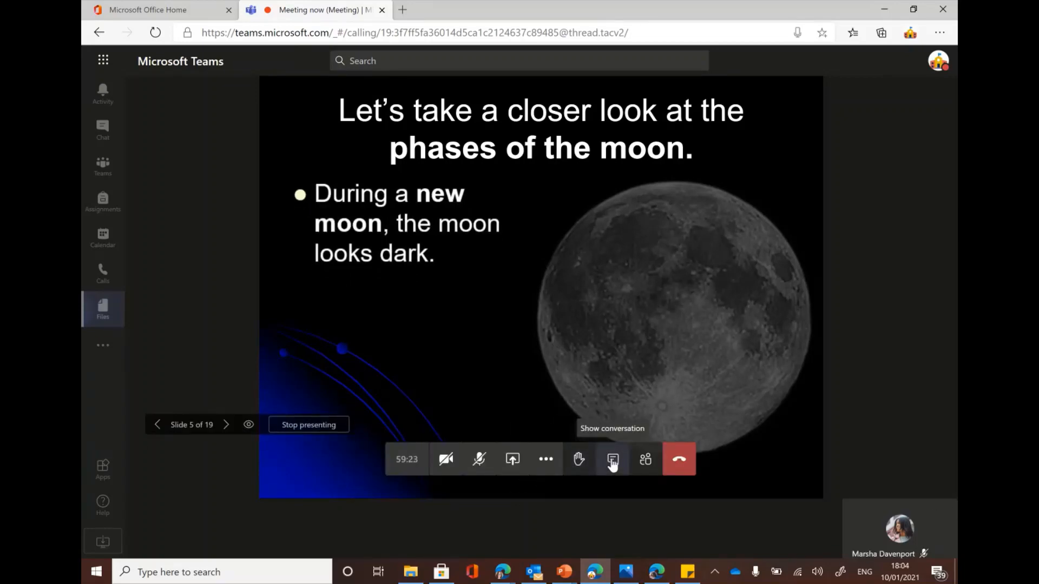
# Step: Show the meeting chat beside the presented slides, stop presenting and close the chat
pyautogui.click(611, 461)
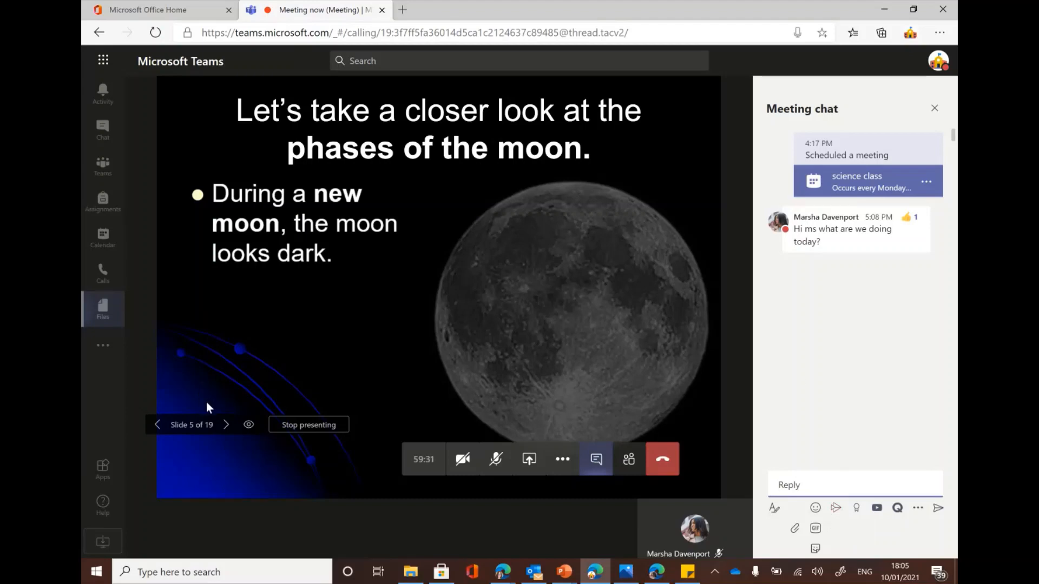
pyautogui.click(306, 426)
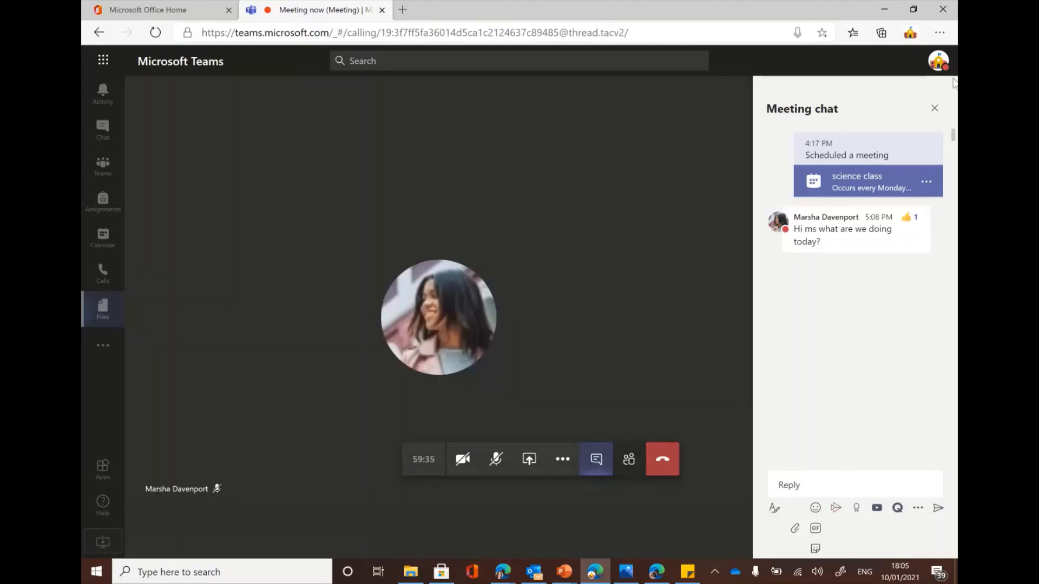
pyautogui.click(934, 111)
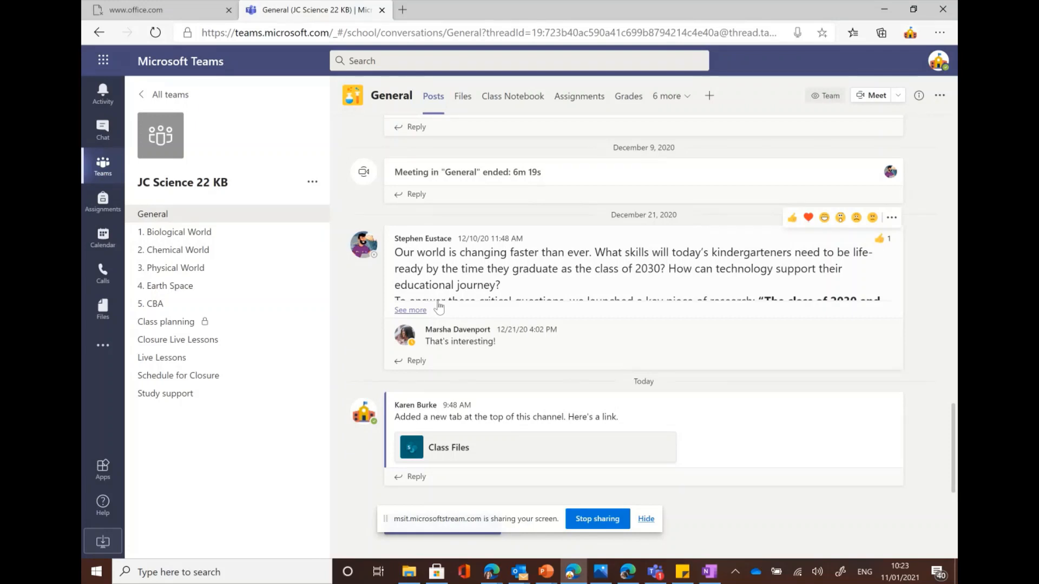
# Step: Open the files of the General channel in the JC Science 22 KB team
pyautogui.click(464, 97)
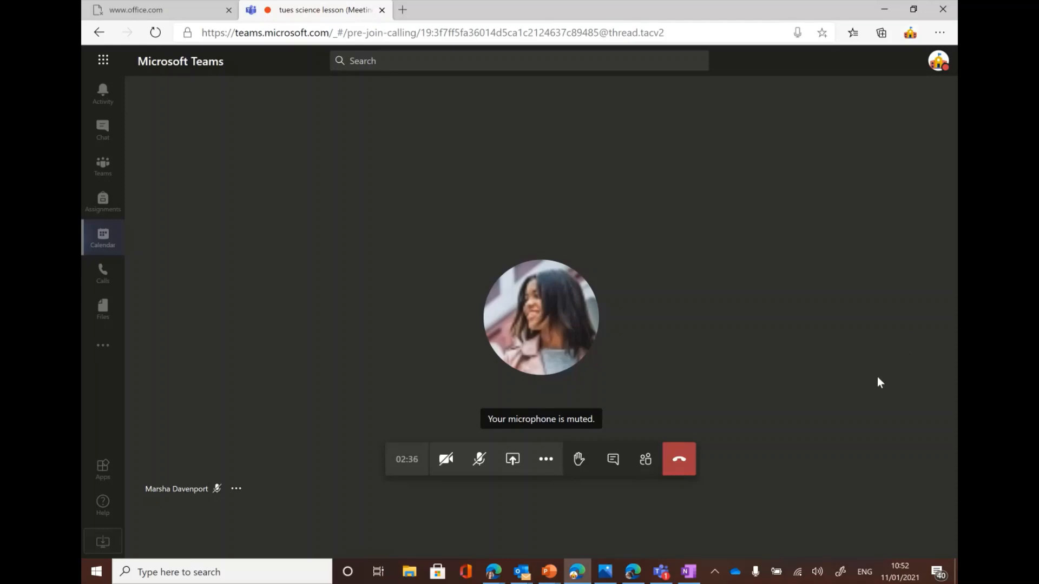
# Step: Check the sharing control in the student's meeting window and return to the teacher's meeting window
pyautogui.click(633, 571)
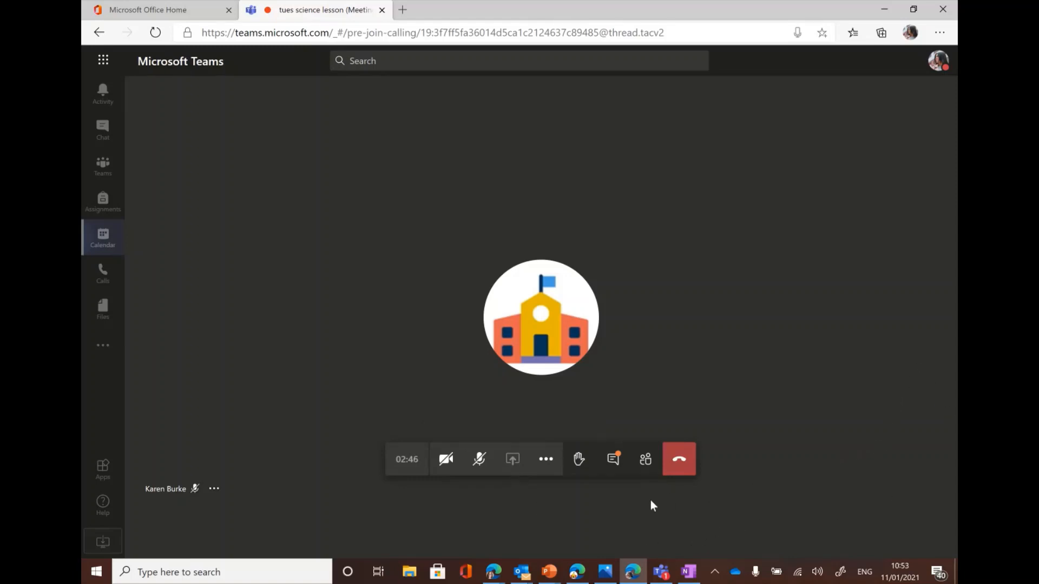
pyautogui.click(578, 569)
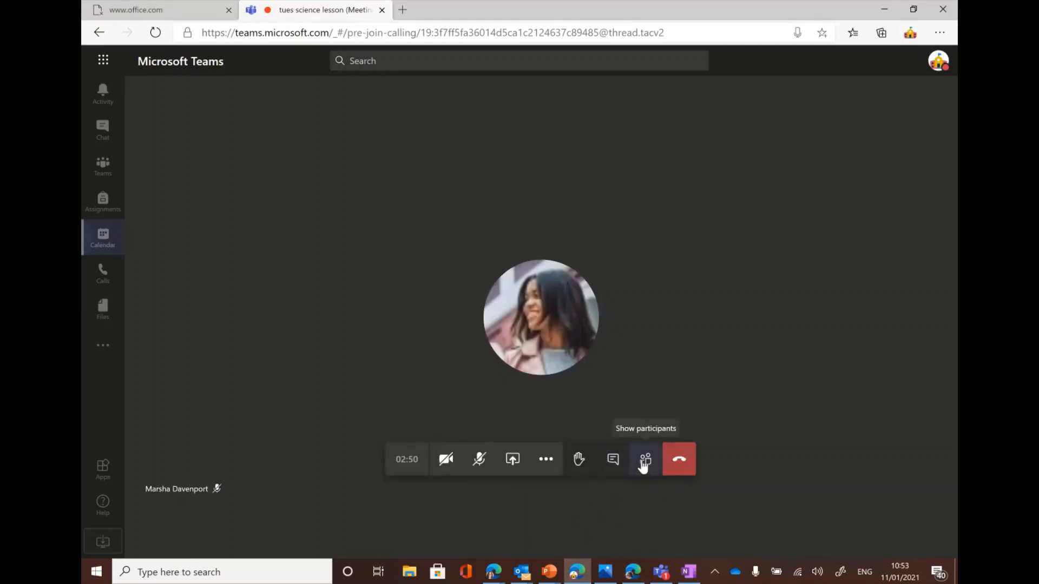
# Step: Open the permissions of the tues science lesson meeting, allow Everyone to present and save the meeting options
pyautogui.click(643, 463)
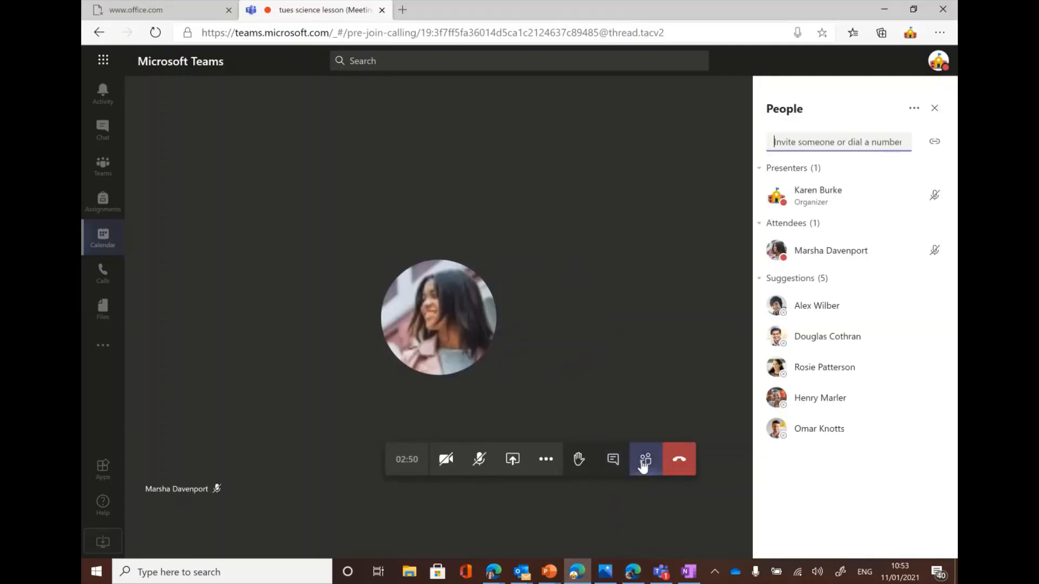
pyautogui.click(914, 111)
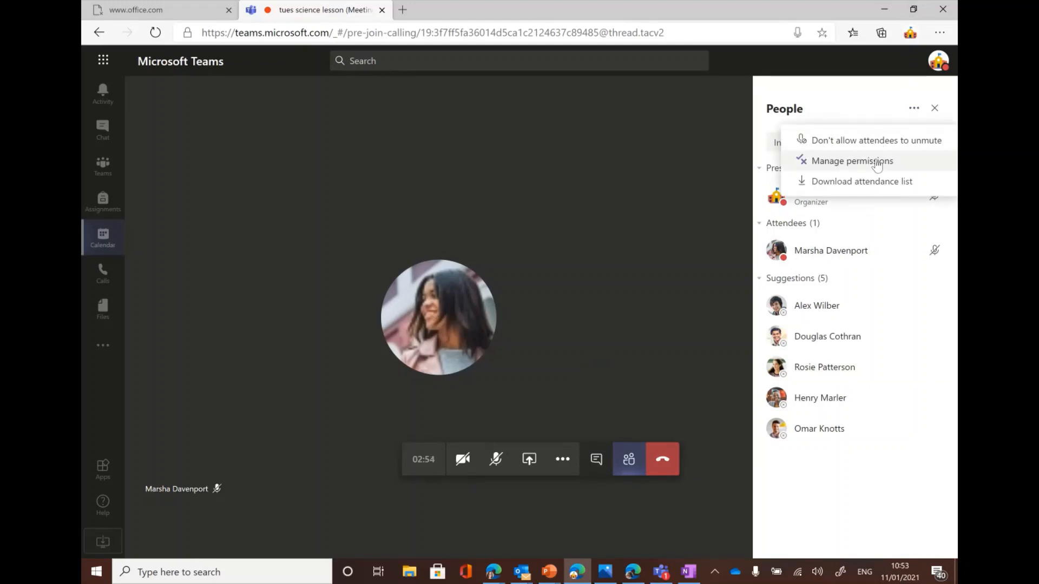
pyautogui.click(878, 162)
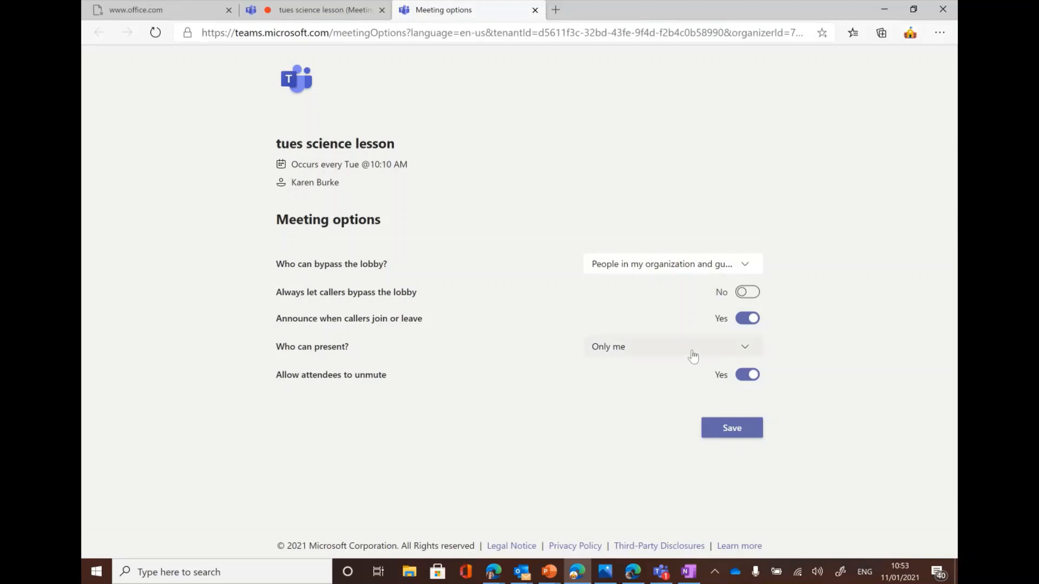
pyautogui.click(693, 356)
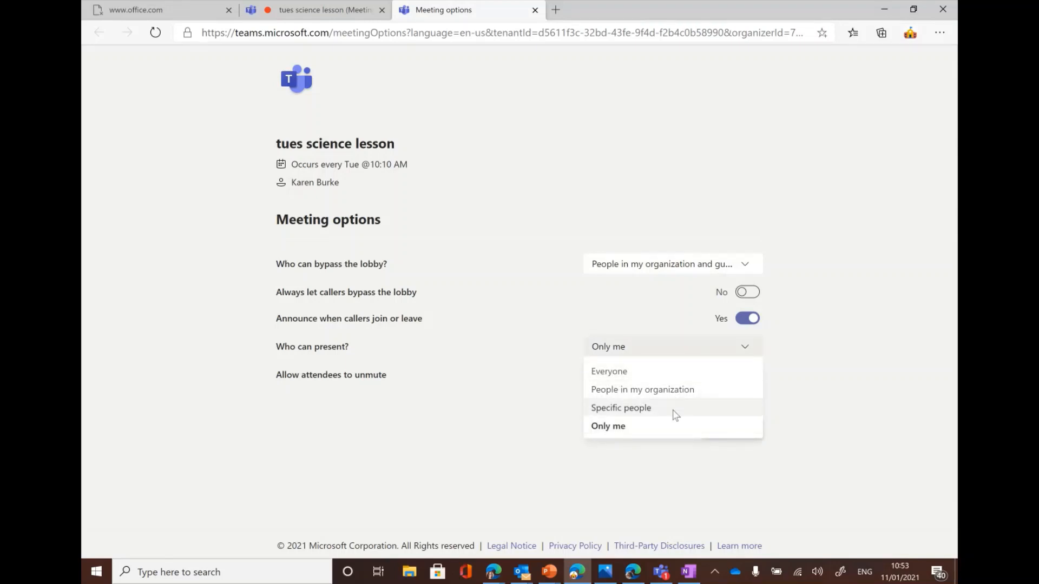
pyautogui.click(664, 378)
pyautogui.click(721, 431)
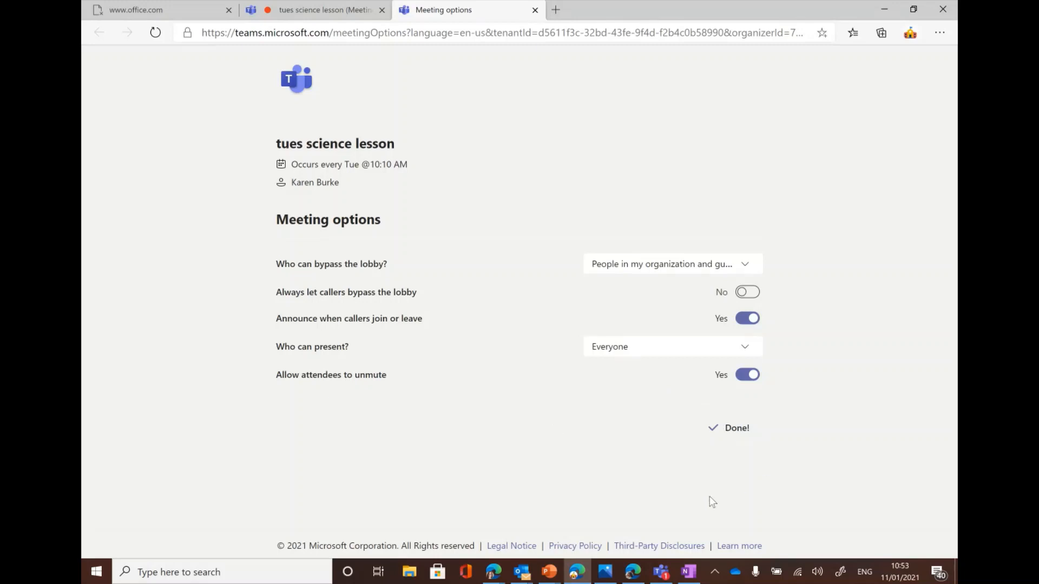
# Step: Check the student's meeting controls with the saved presenter setting, and return to the teacher's meeting view
pyautogui.click(637, 569)
pyautogui.click(325, 10)
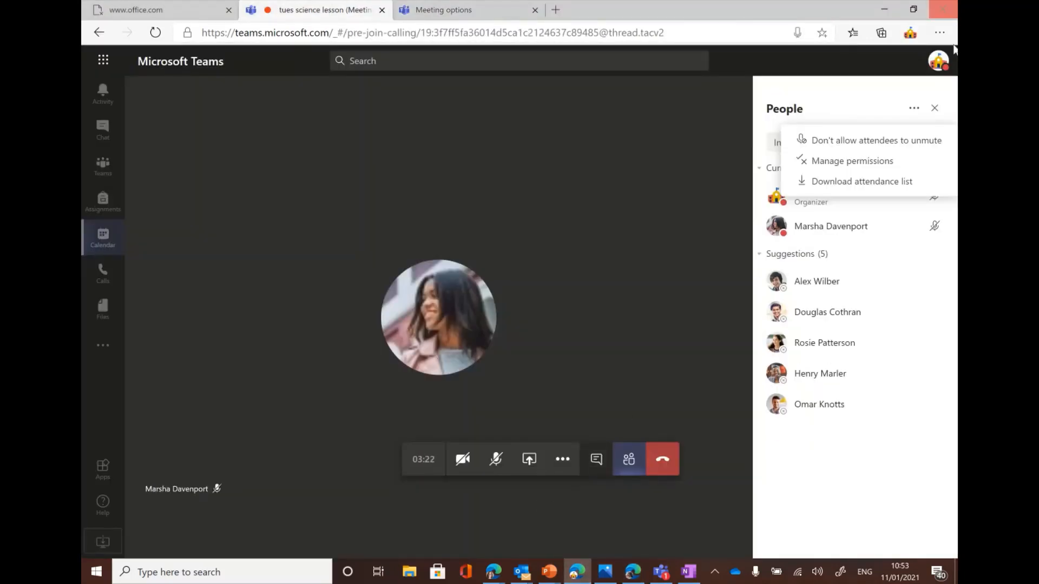
# Step: Close the participants list in the teacher's meeting and open the additional meeting actions
pyautogui.click(932, 107)
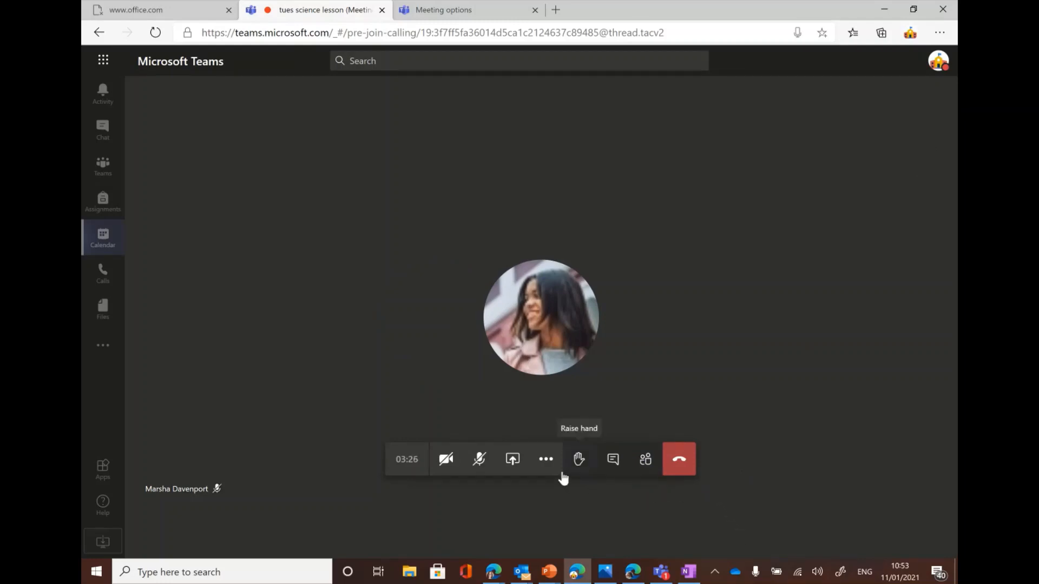
pyautogui.click(548, 461)
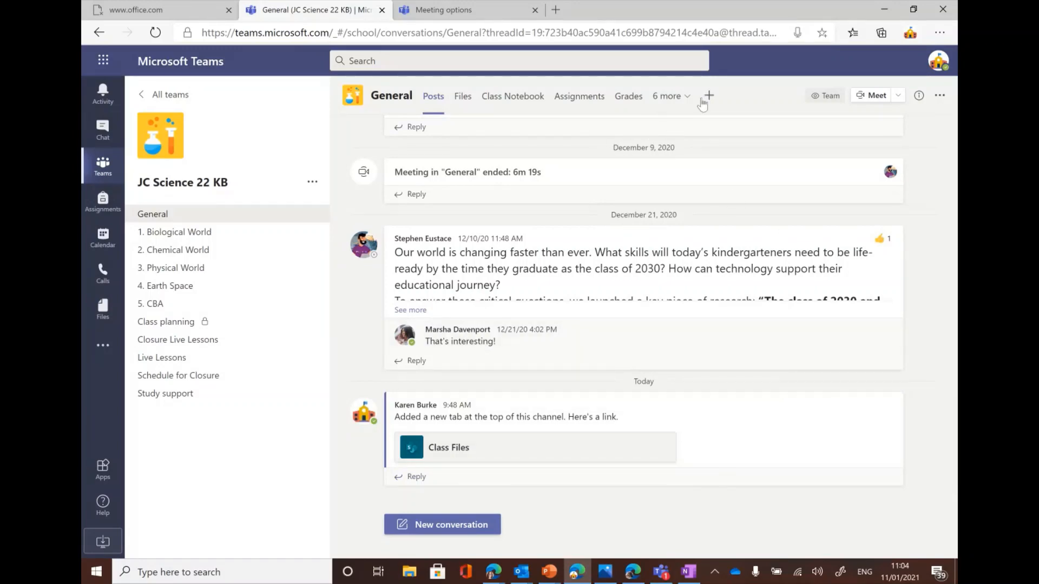
# Step: Add an Insights tab to the General channel of JC Science 22 KB without posting about it to the channel
pyautogui.click(709, 97)
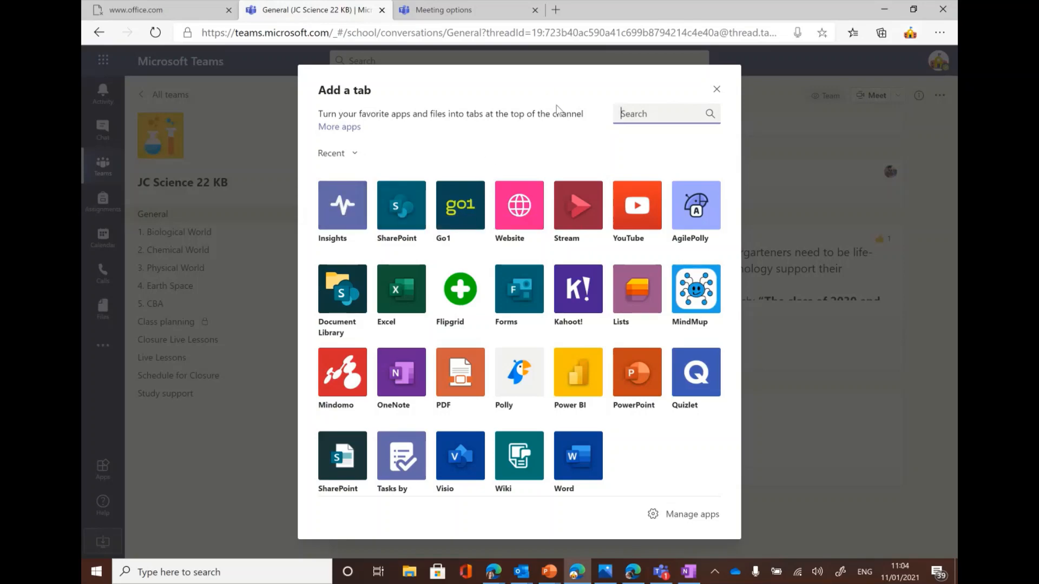
pyautogui.write('in')
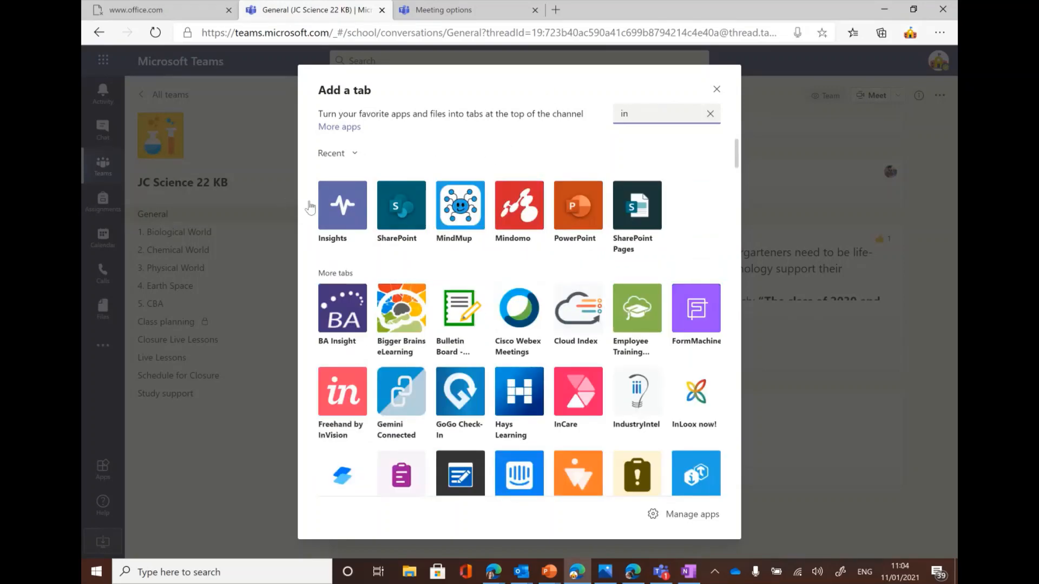
pyautogui.click(325, 208)
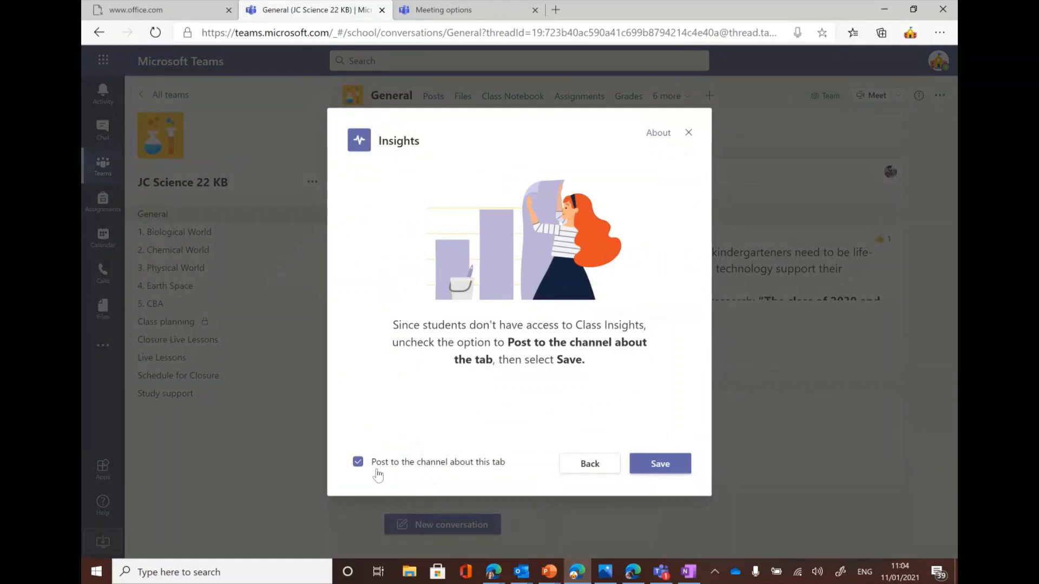
pyautogui.click(371, 464)
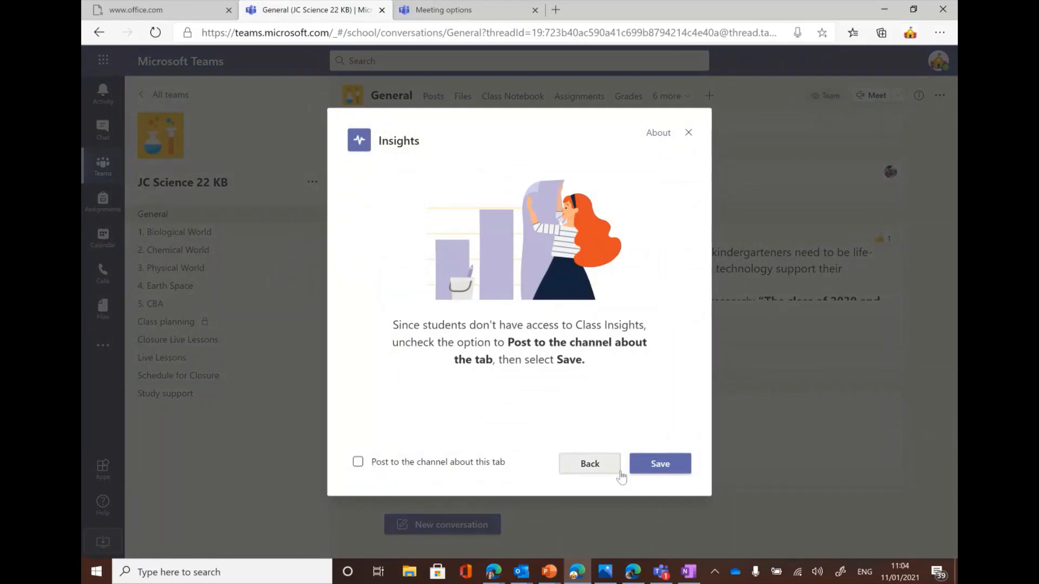
pyautogui.click(638, 469)
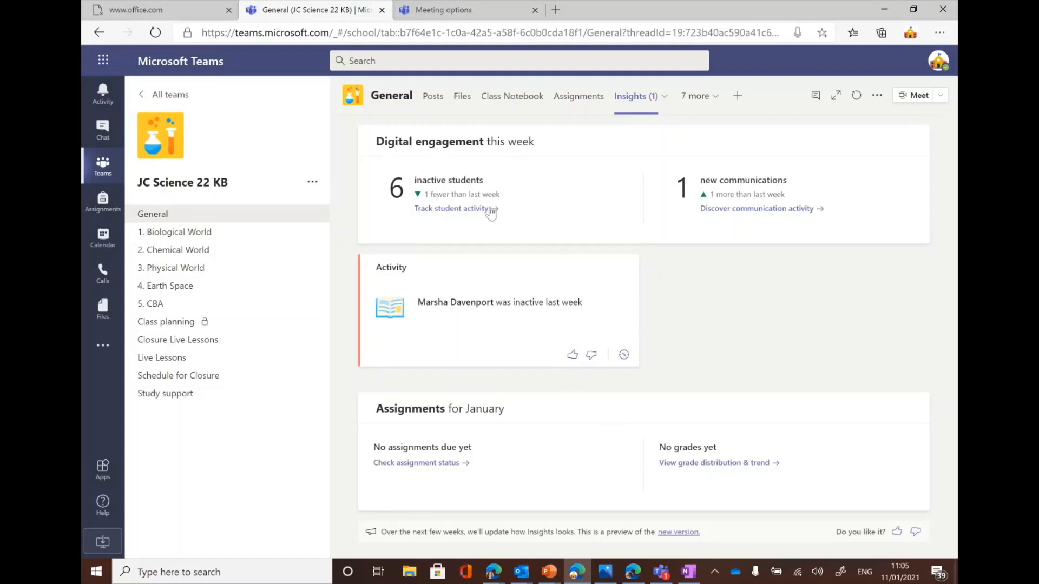
# Step: Open the student digital activity report, drill down into January 10, and examine the students' activity and missed meetings
pyautogui.click(471, 208)
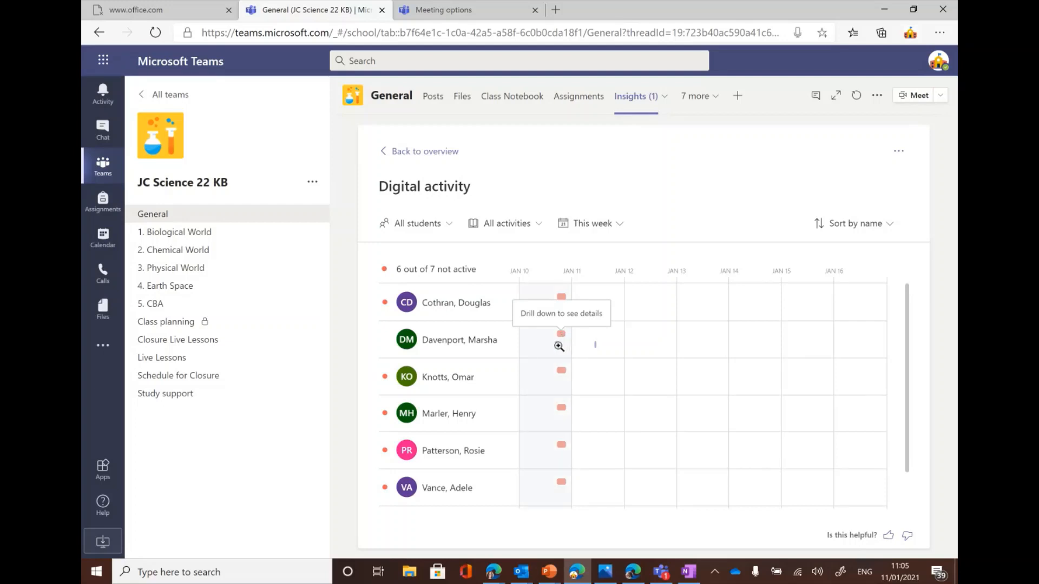
pyautogui.click(563, 336)
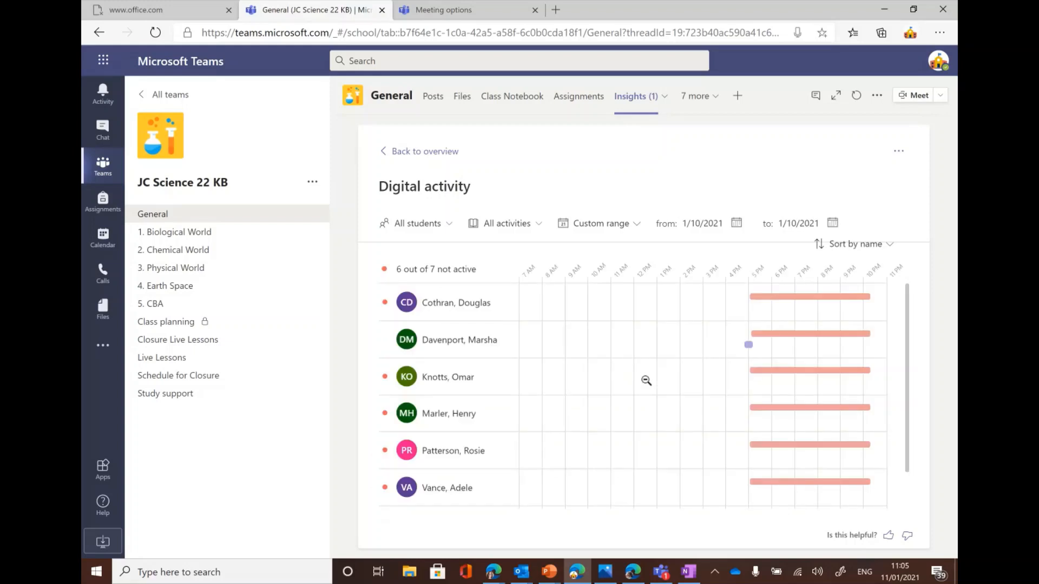
pyautogui.moveTo(747, 356)
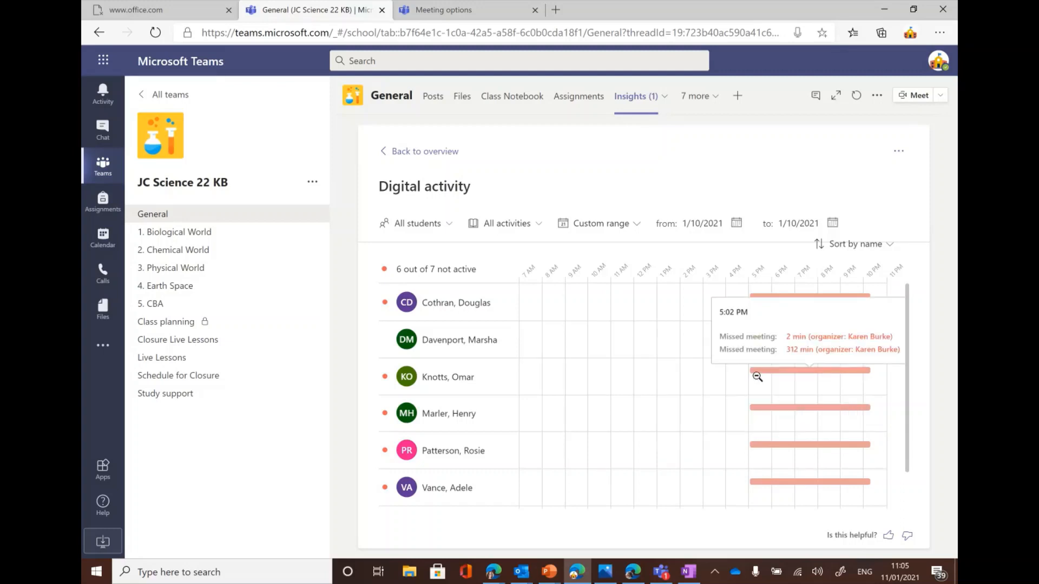
pyautogui.moveTo(795, 414)
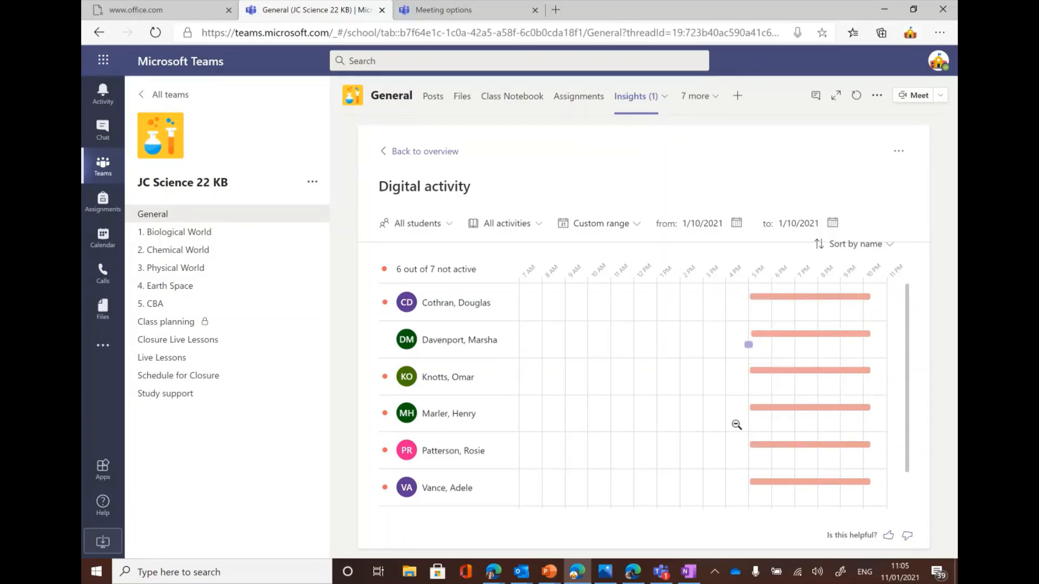
# Step: Open the Insights personal app outside the class team
pyautogui.click(103, 349)
pyautogui.click(157, 300)
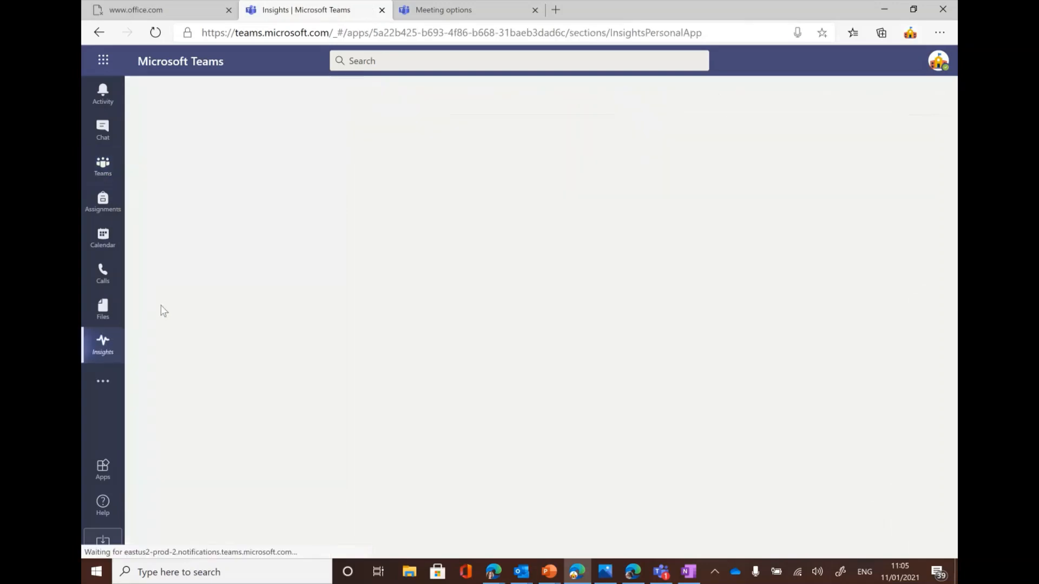